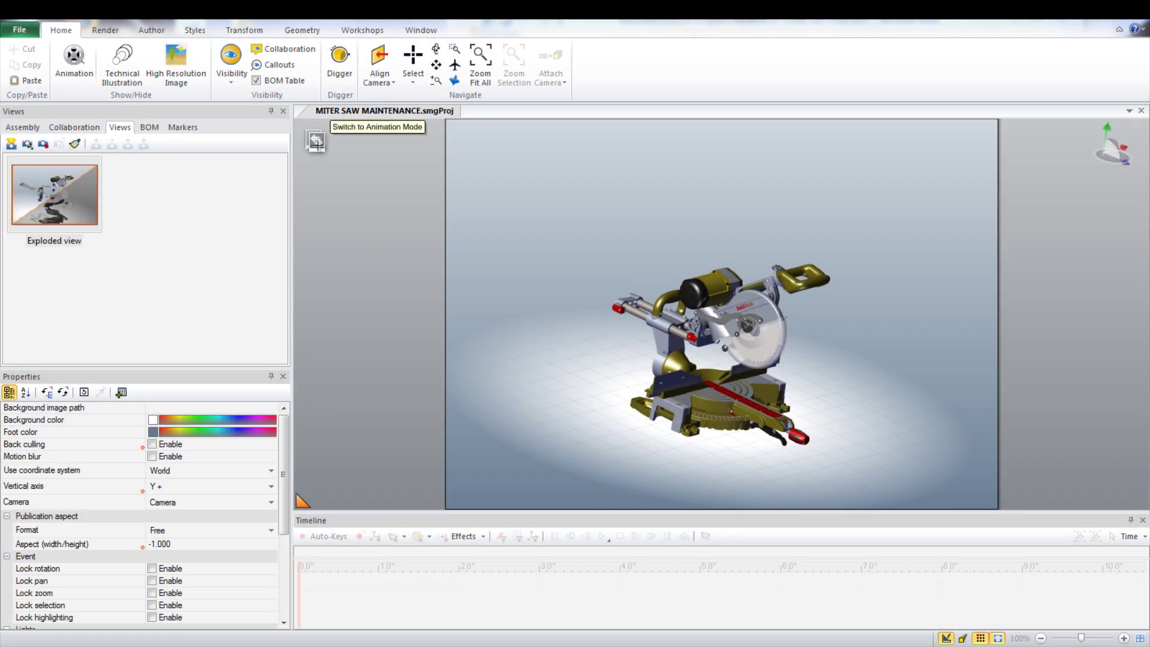
Turn on Animation mode from the Home tab so the Auto-Keys timeline is available
left_click(316, 142)
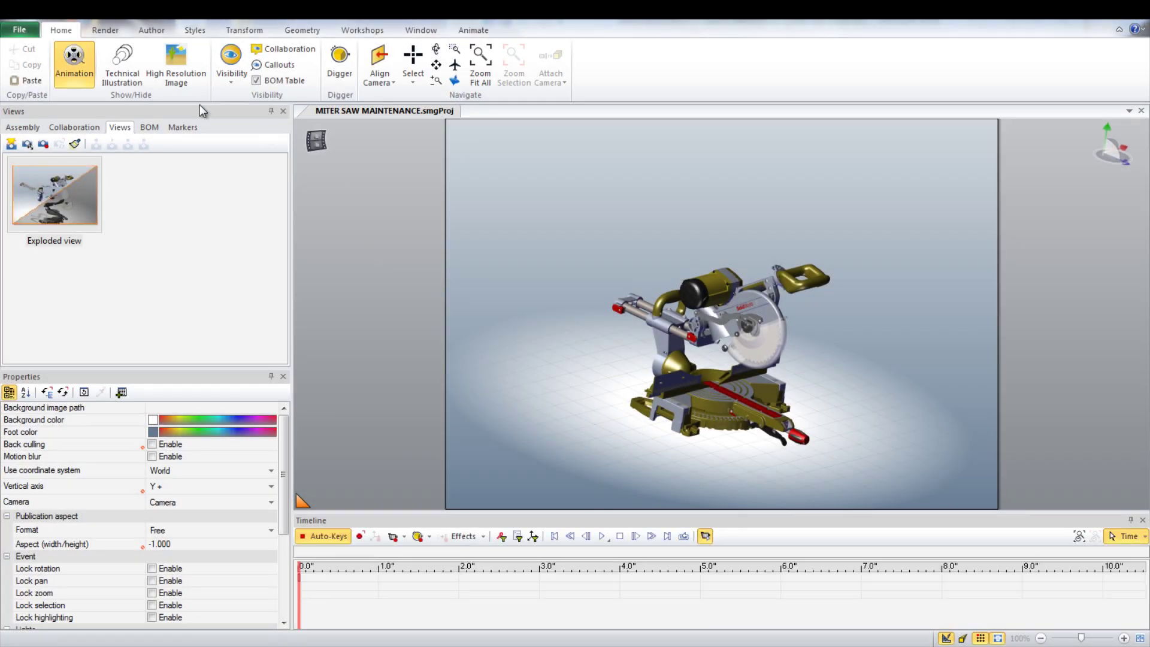
Save the project as MITER SAW MAINTENANCE.smgProj in 3DVIA Composer project format
left_click(34, 36)
left_click(38, 214)
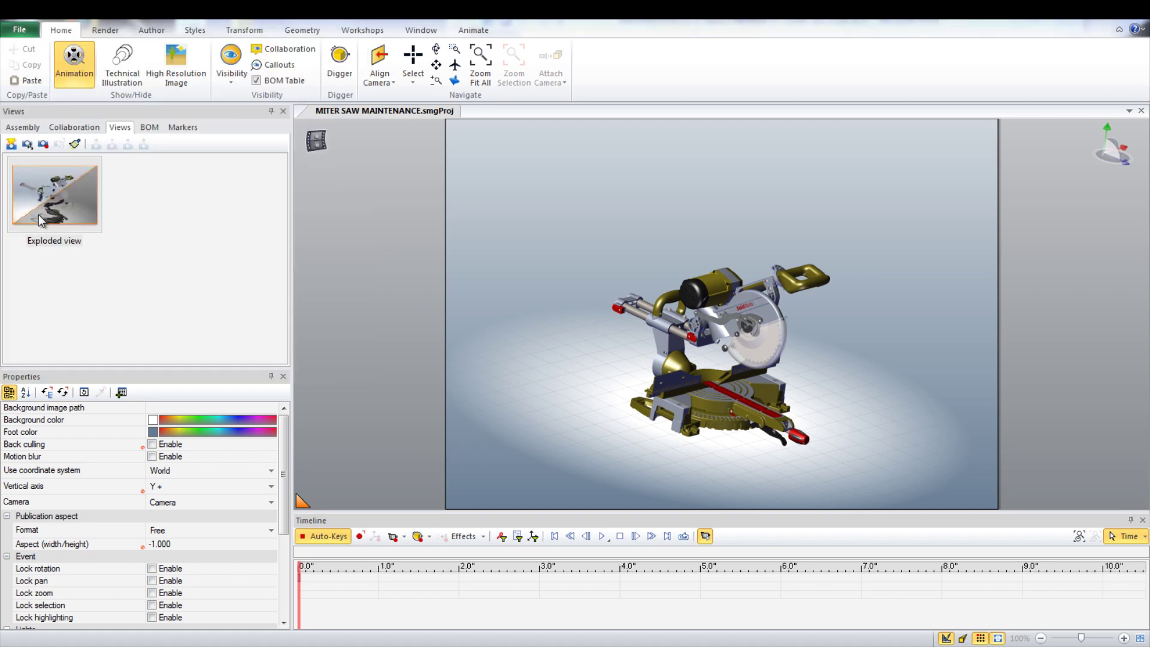
left_click(576, 377)
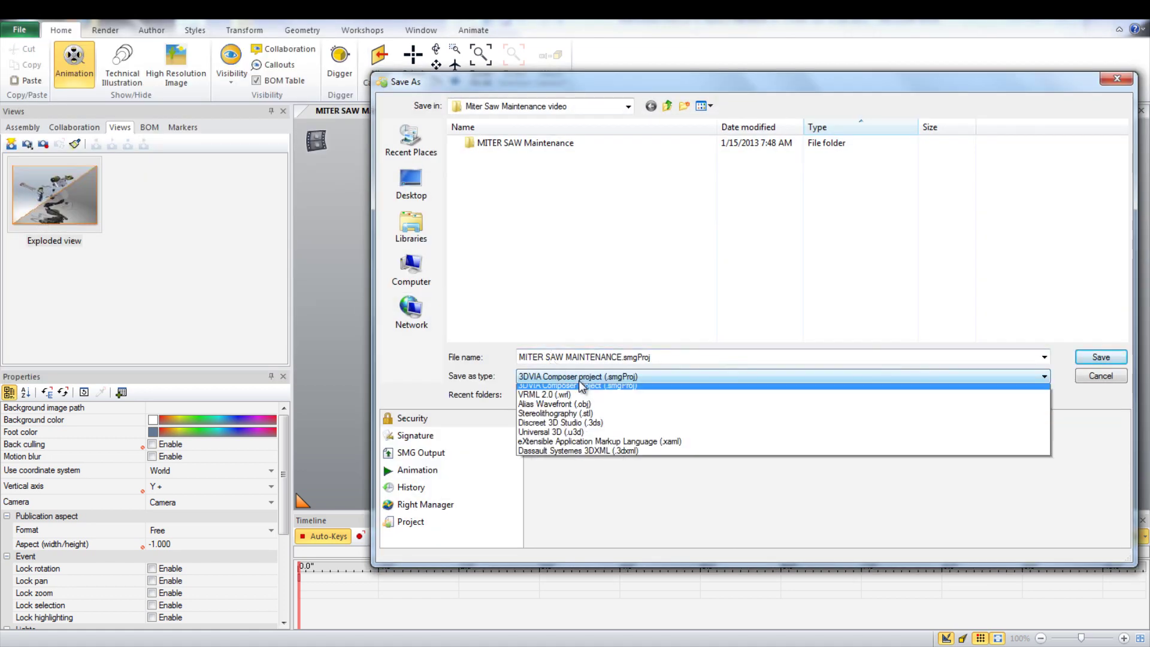
left_click(590, 408)
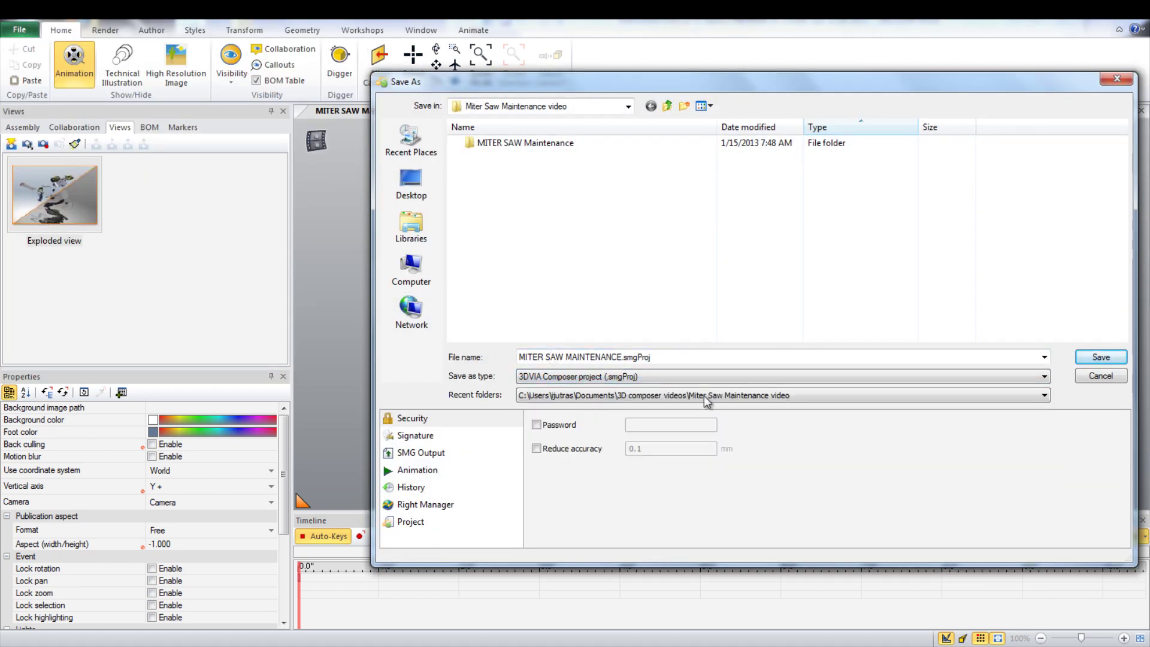
left_click(1100, 357)
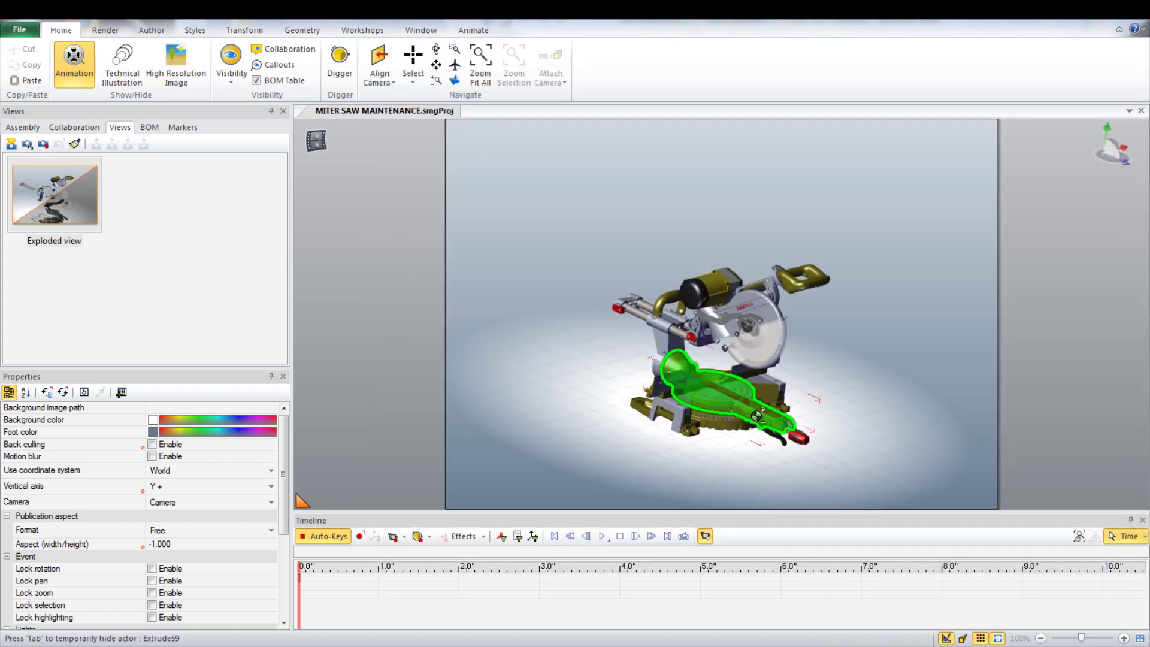
Zoom and center the saw, then set a camera key at 0 seconds
scroll(761, 325, "up", 3)
scroll(762, 325, "up", 1)
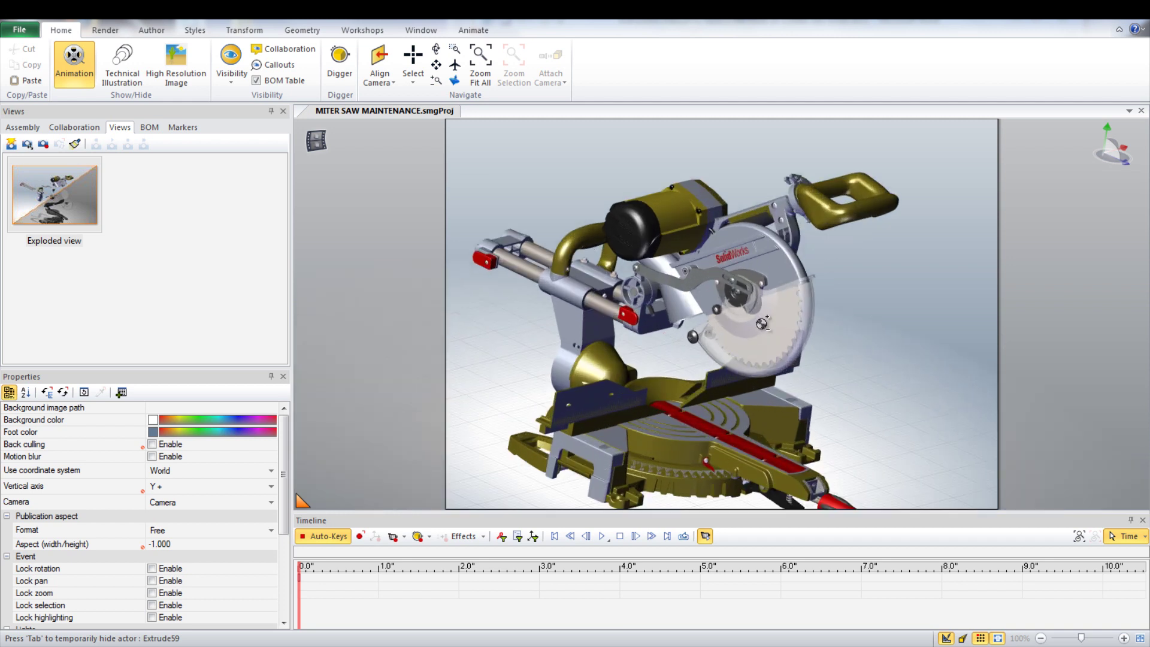
right_click_drag(749, 347, 763, 311)
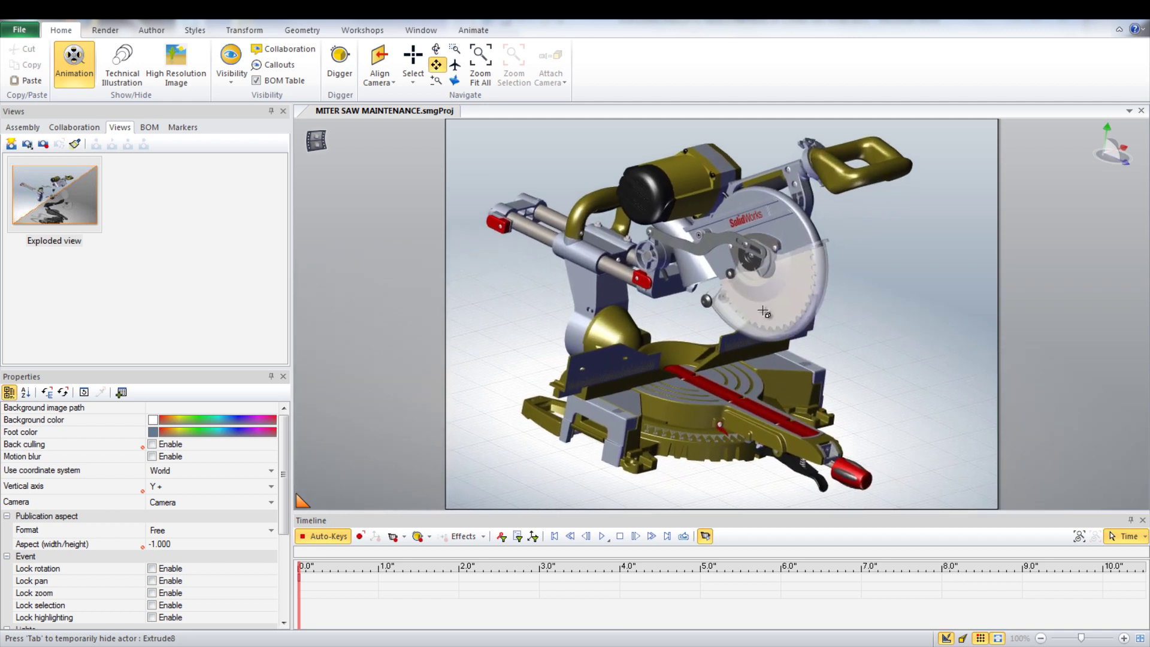
left_click(395, 538)
At 1 second, frame a close-up of the blade and arm
left_click_drag(306, 568, 379, 584)
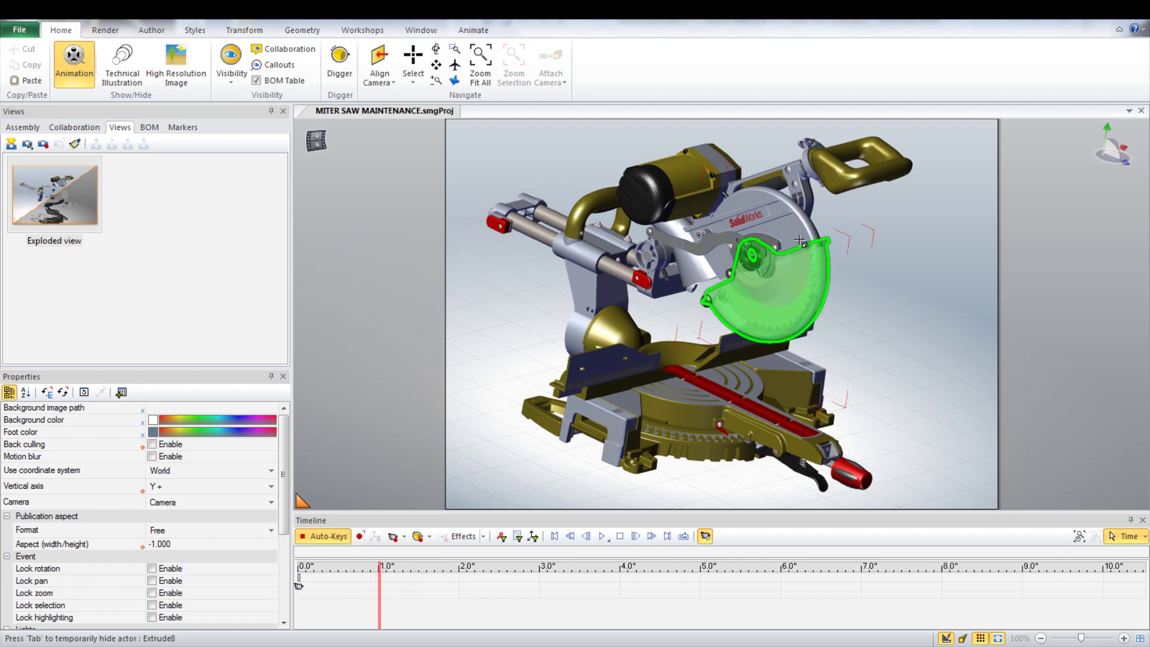
scroll(761, 226, "up", 3)
scroll(761, 226, "up", 3)
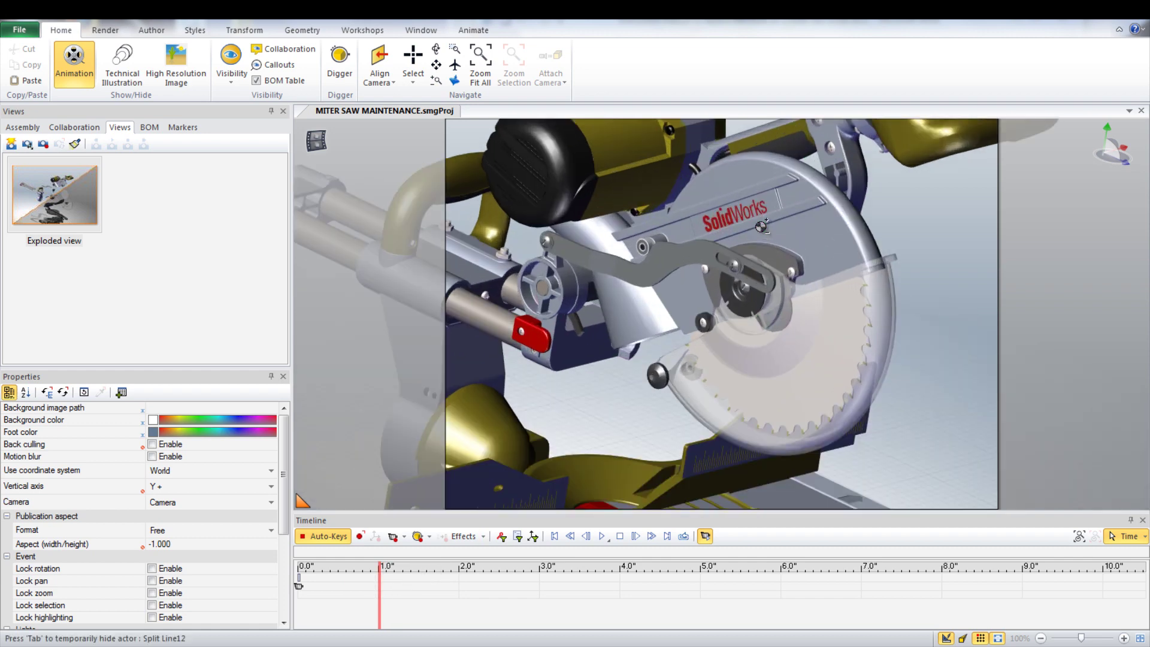
right_click_drag(752, 270, 773, 249)
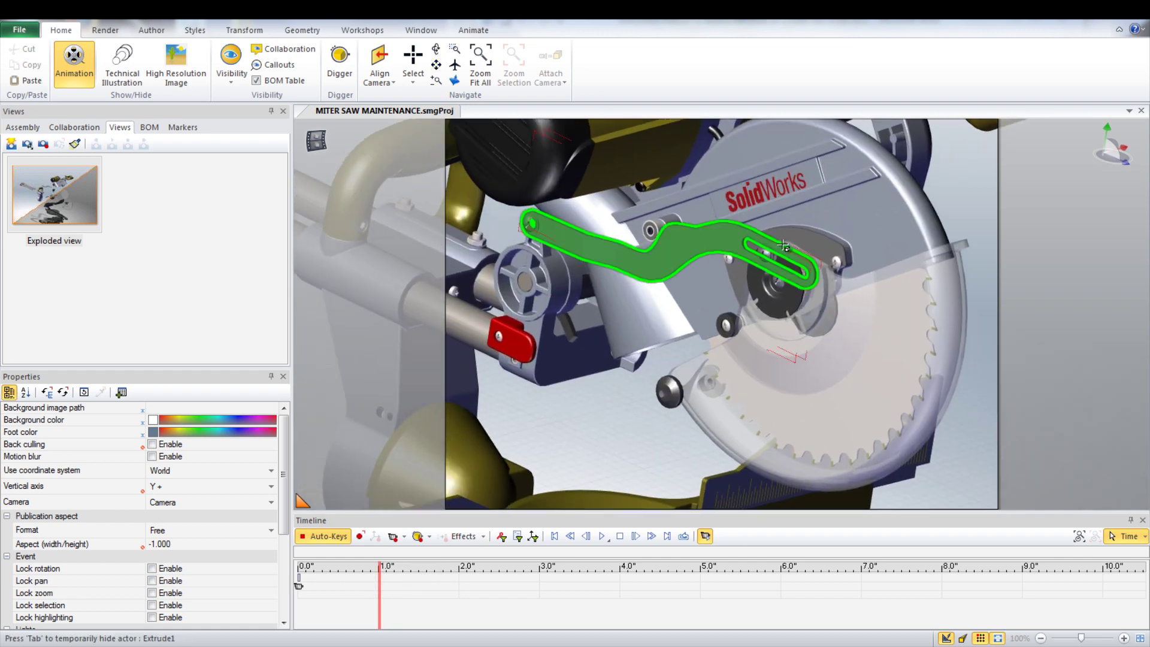
scroll(774, 247, "up", 2)
scroll(786, 229, "up", 2)
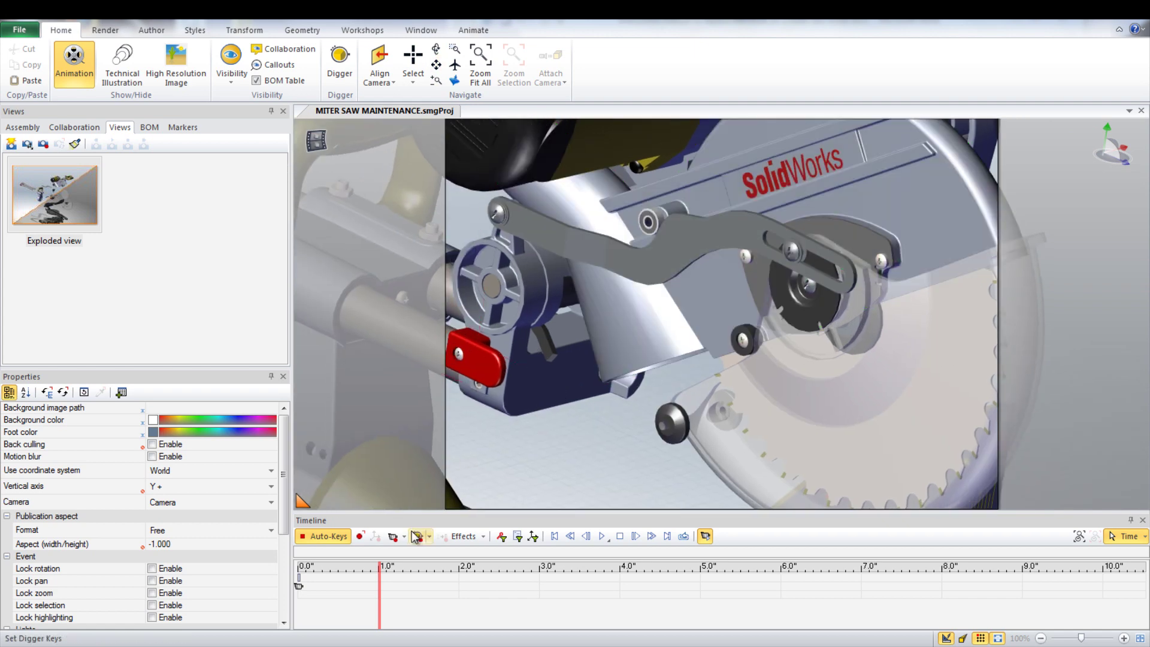
Key the 1-second close-up and add a size-18 'Tools Required: Phillips Head Screwdriver, 1/2" Crescent Wrench' note
left_click(393, 537)
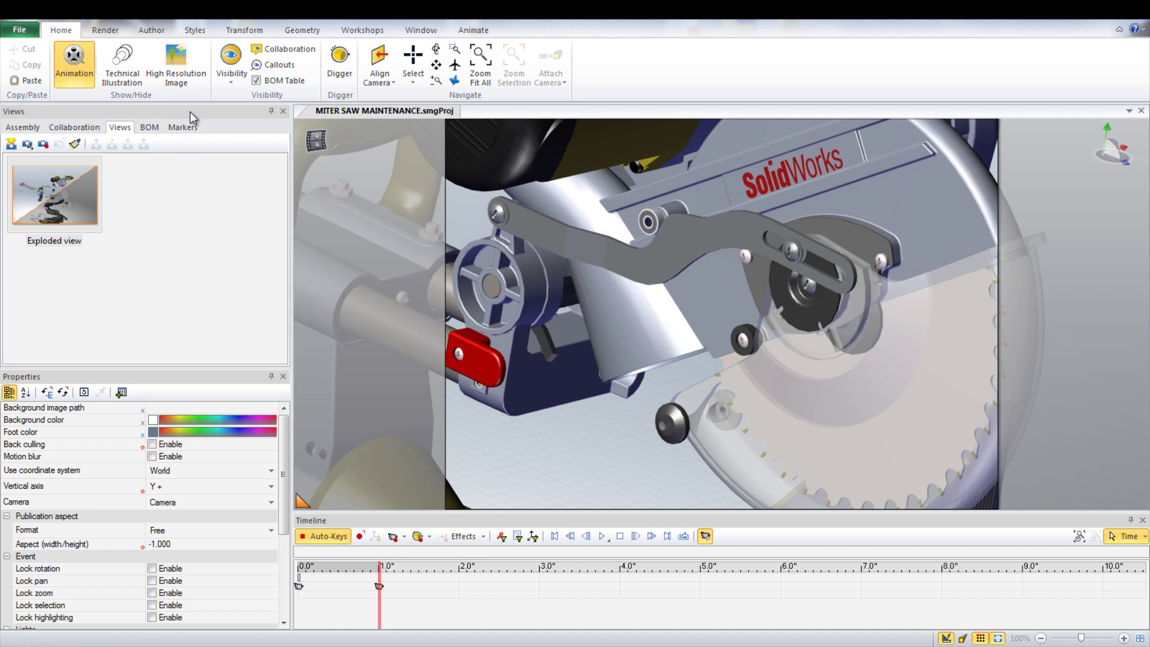
left_click(155, 33)
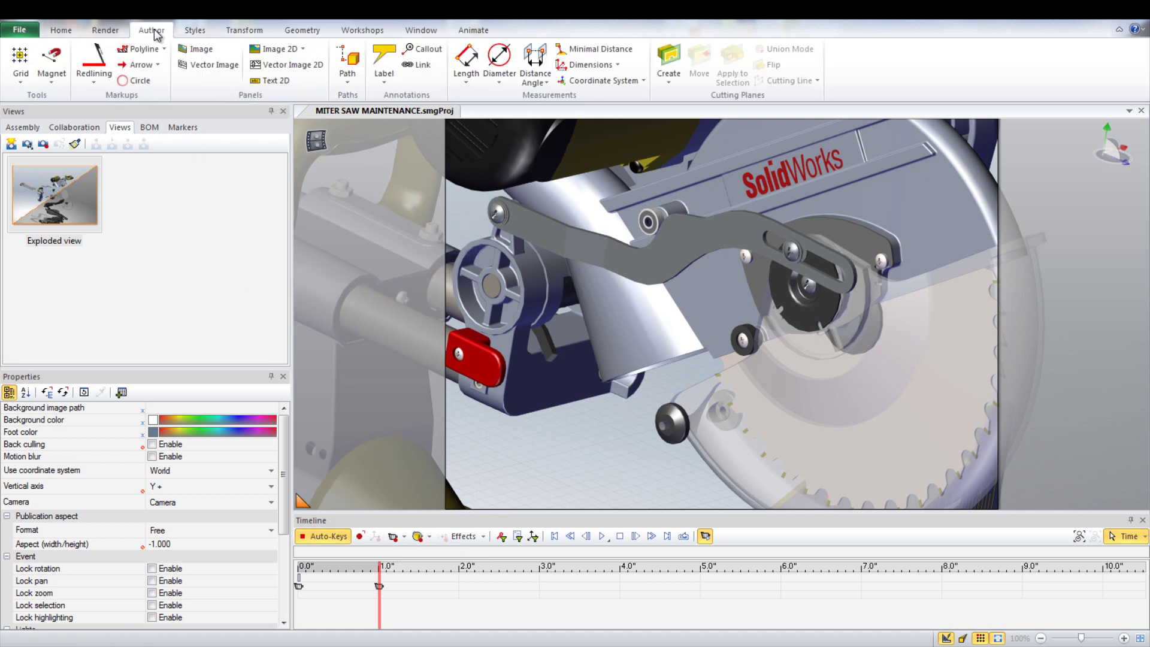
left_click(270, 80)
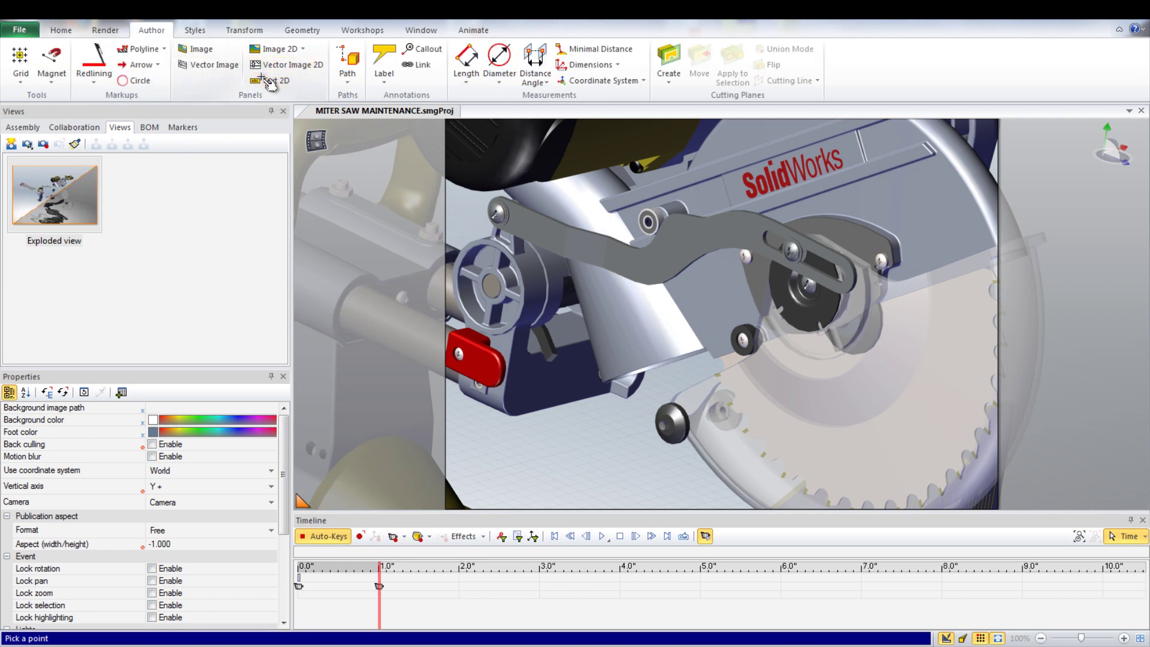
left_click(894, 192)
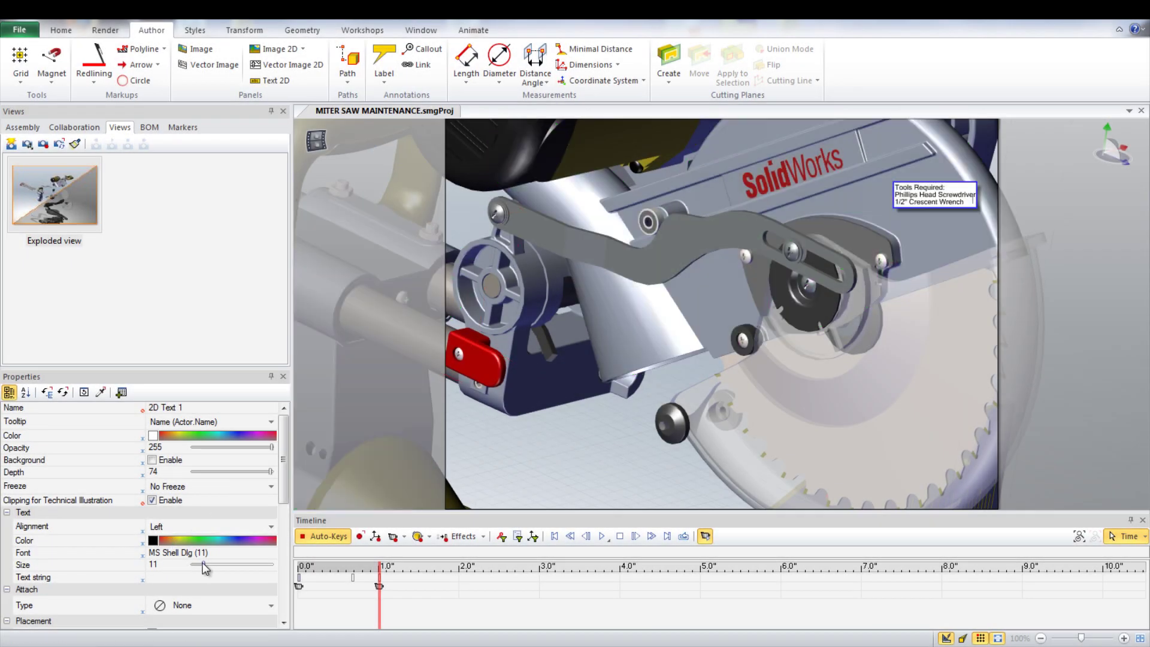
left_click_drag(203, 567, 212, 565)
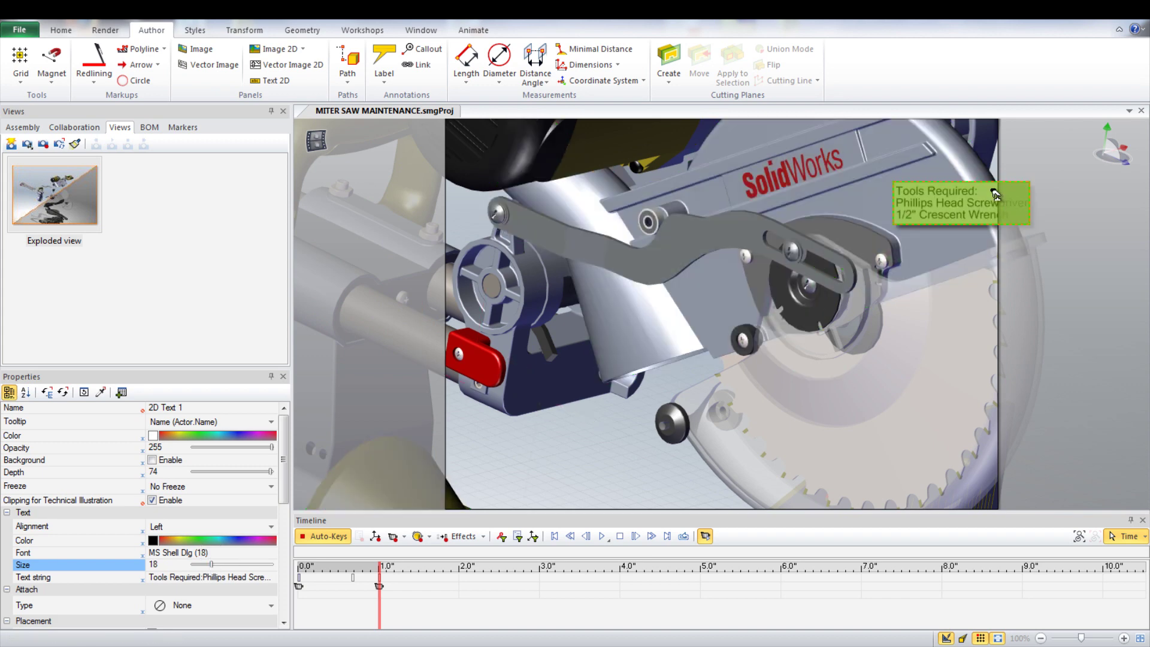
left_click_drag(970, 196, 936, 178)
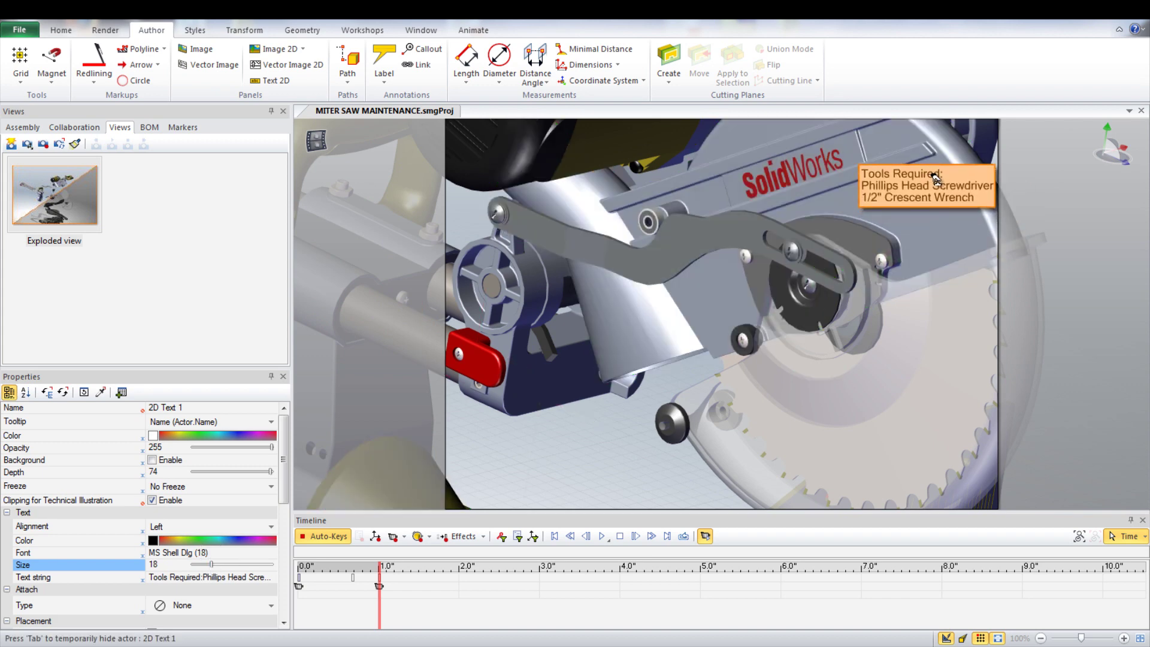
left_click_drag(381, 567, 460, 567)
Apply a Fade Out effect to the tools label at 2 seconds
left_click(484, 535)
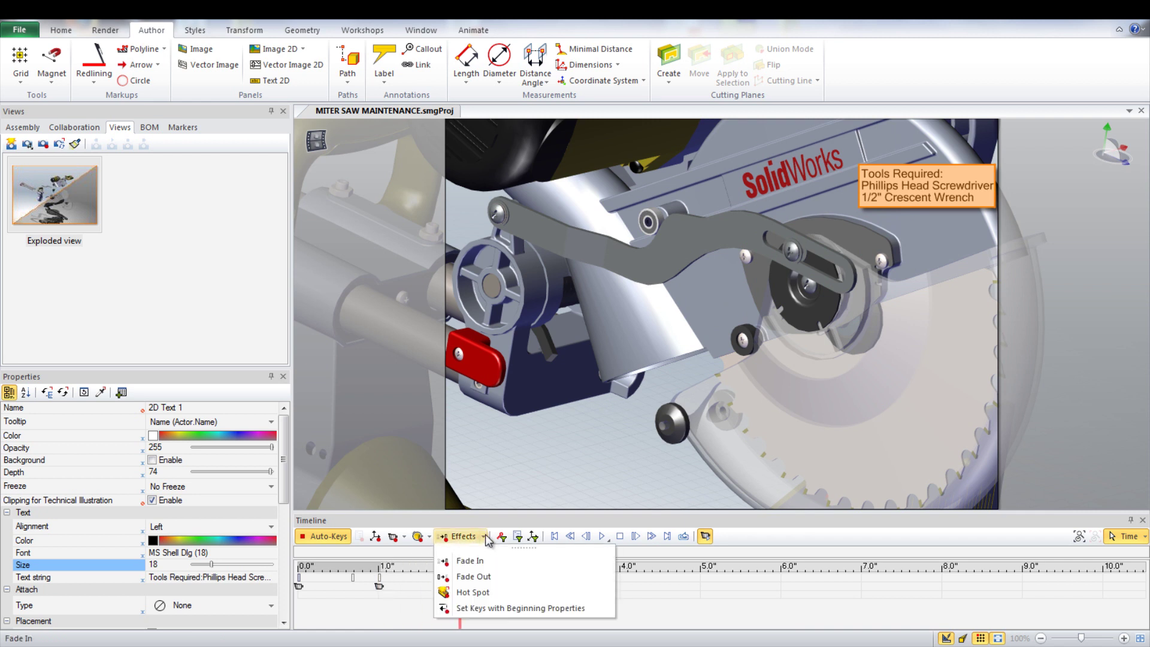
left_click(473, 576)
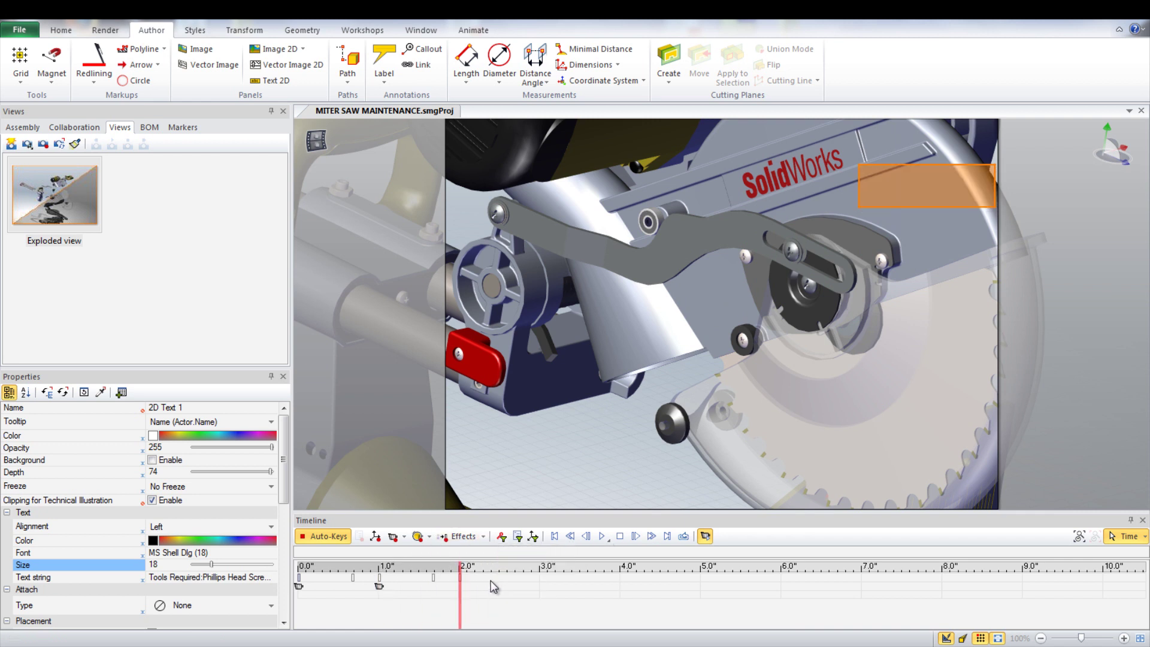
left_click(562, 483)
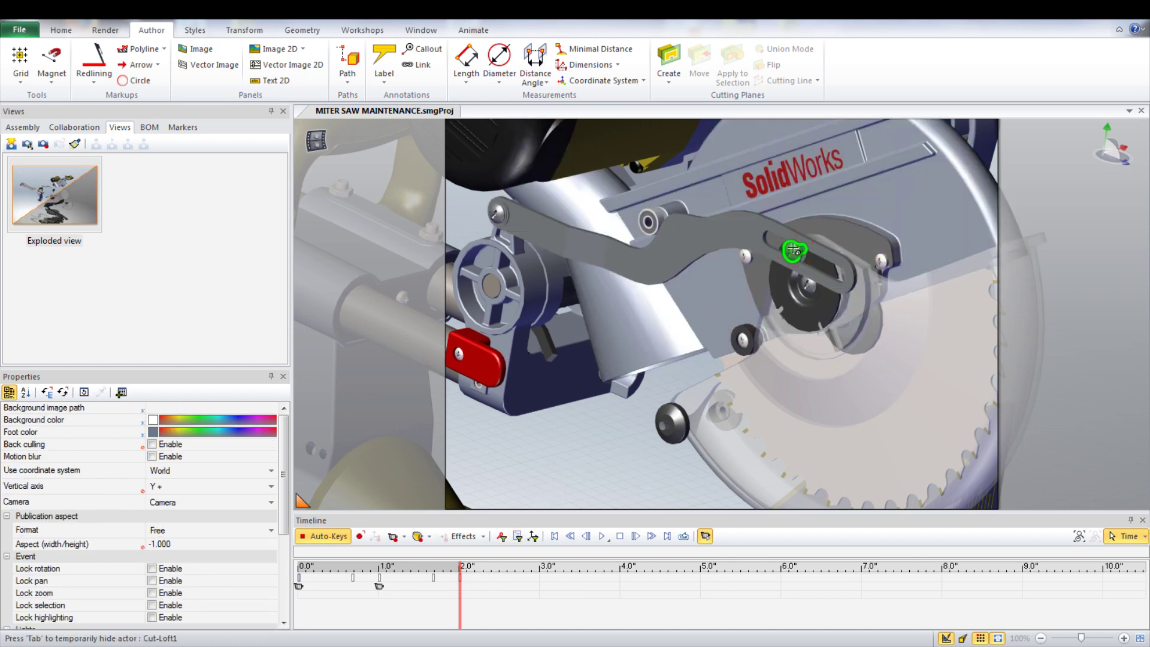
Select and deselect the screw on the blade arm, then open the File menu
left_click(792, 251)
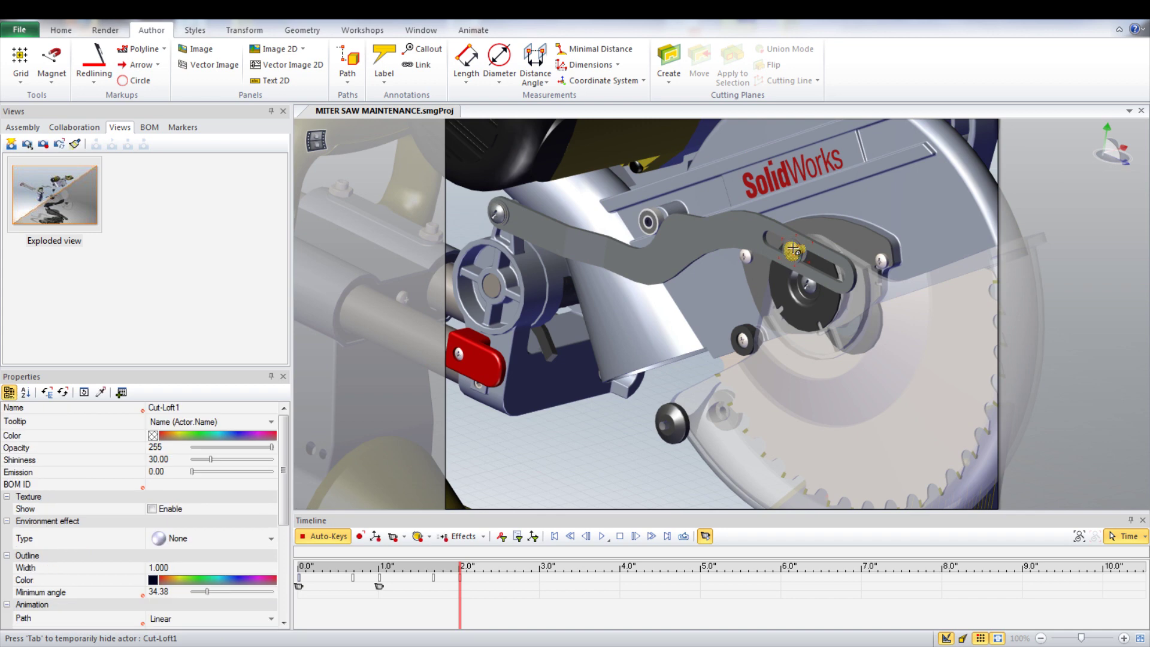
left_click(640, 403)
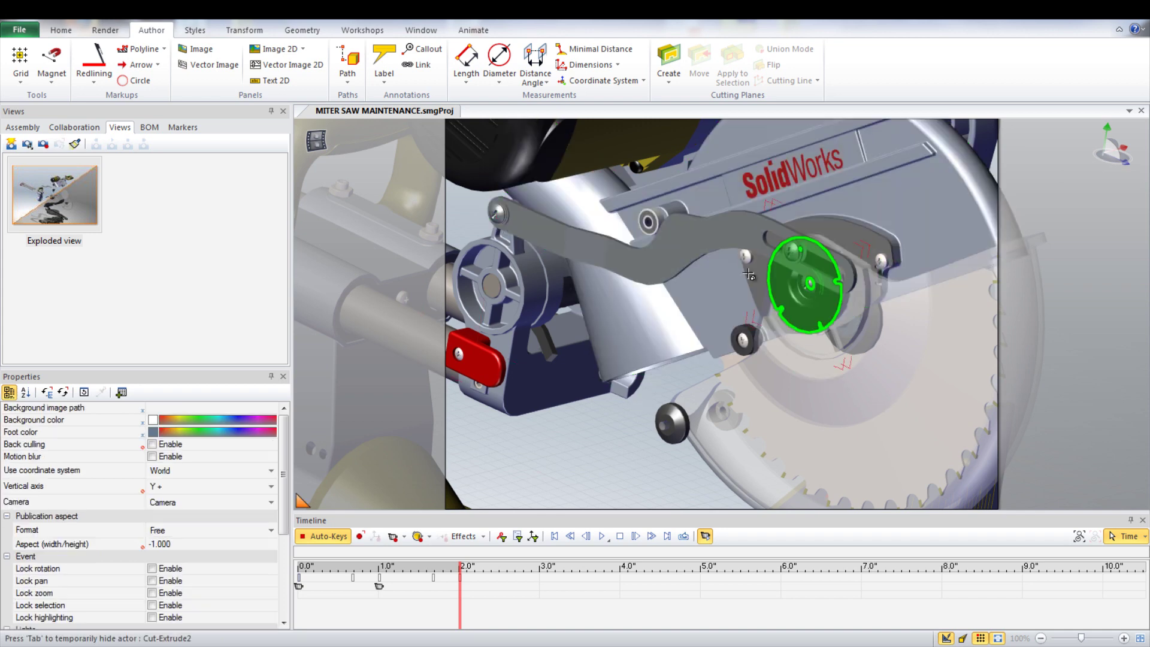
left_click(19, 30)
Open the Phillips Head Screwdriver.SLDPRT part
left_click(26, 87)
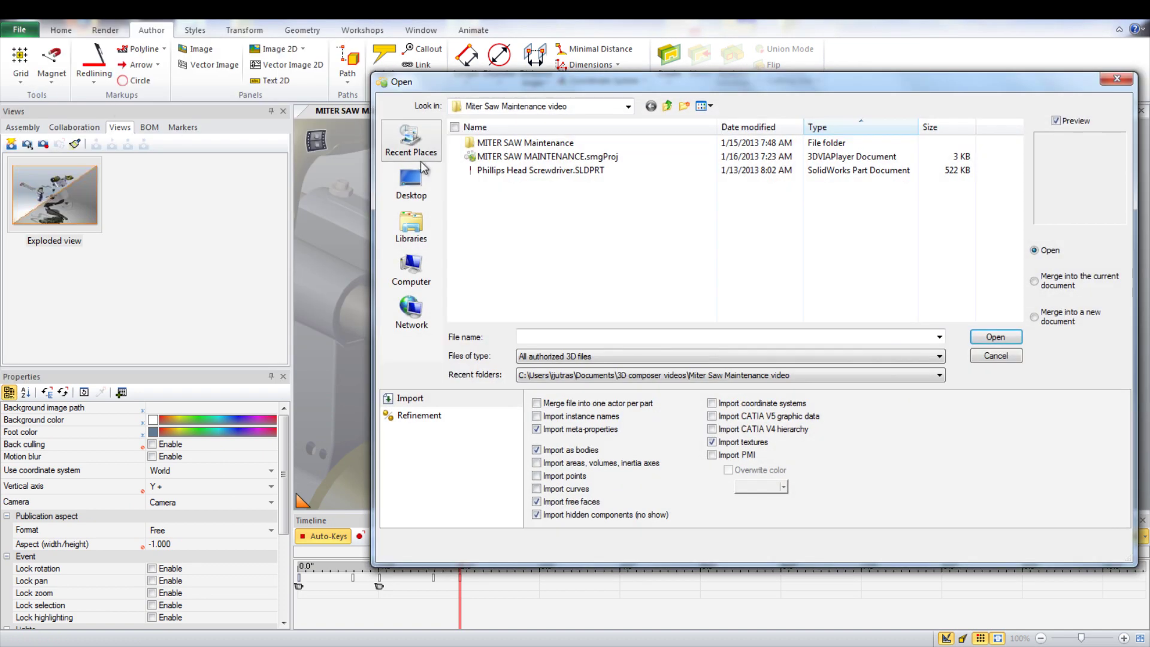
left_click(539, 170)
left_click(995, 338)
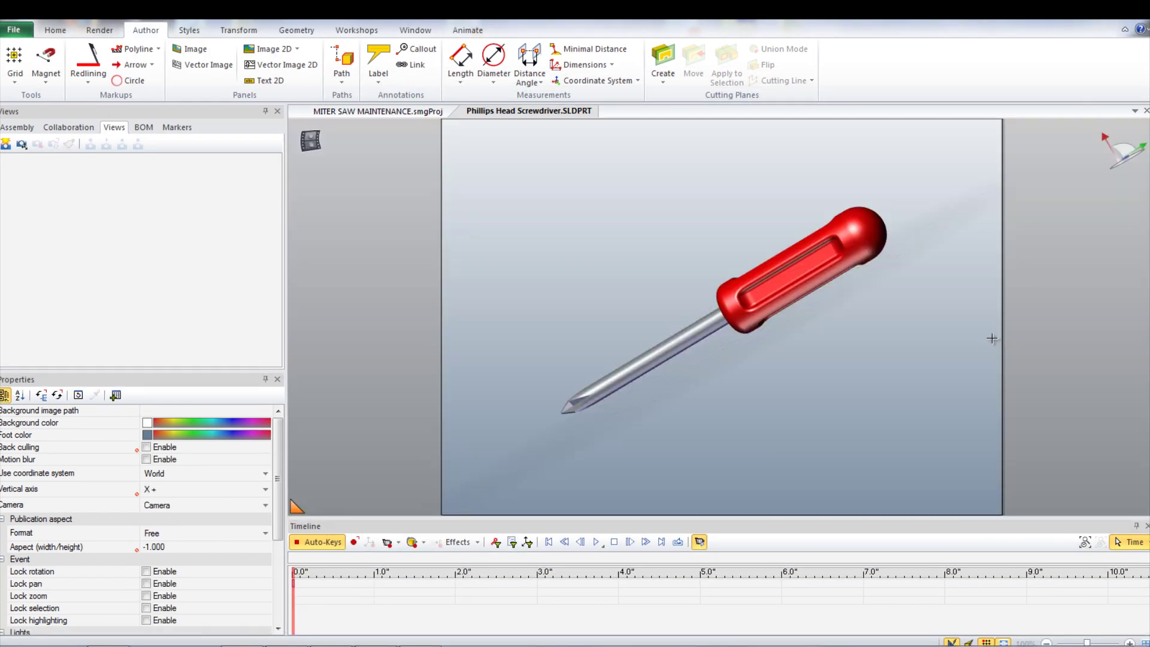
Save it as Phillips Head Screwdriver.smgXml (Composer product) and close it, returning to the saw
left_click(11, 30)
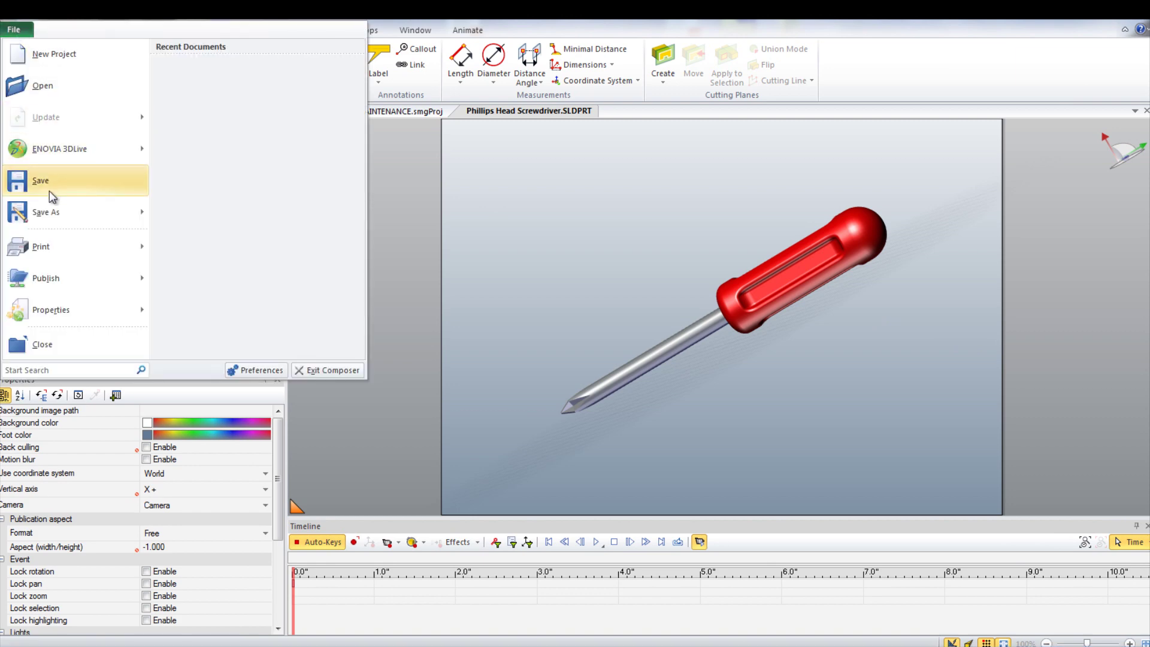
left_click(54, 211)
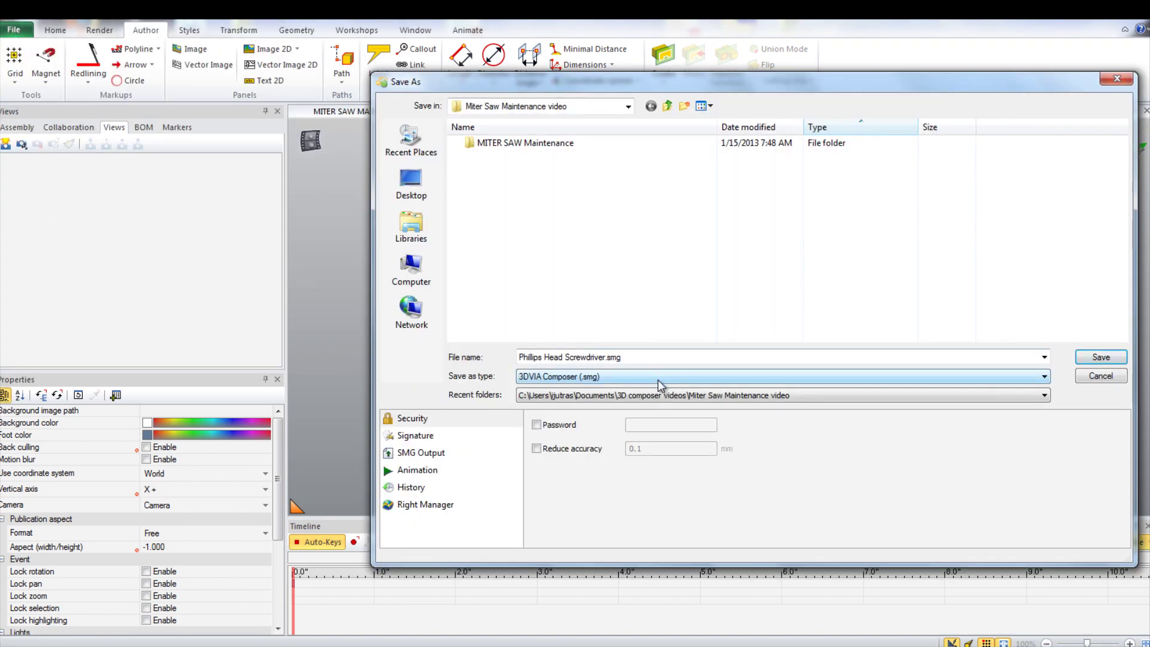
left_click(657, 380)
left_click(665, 399)
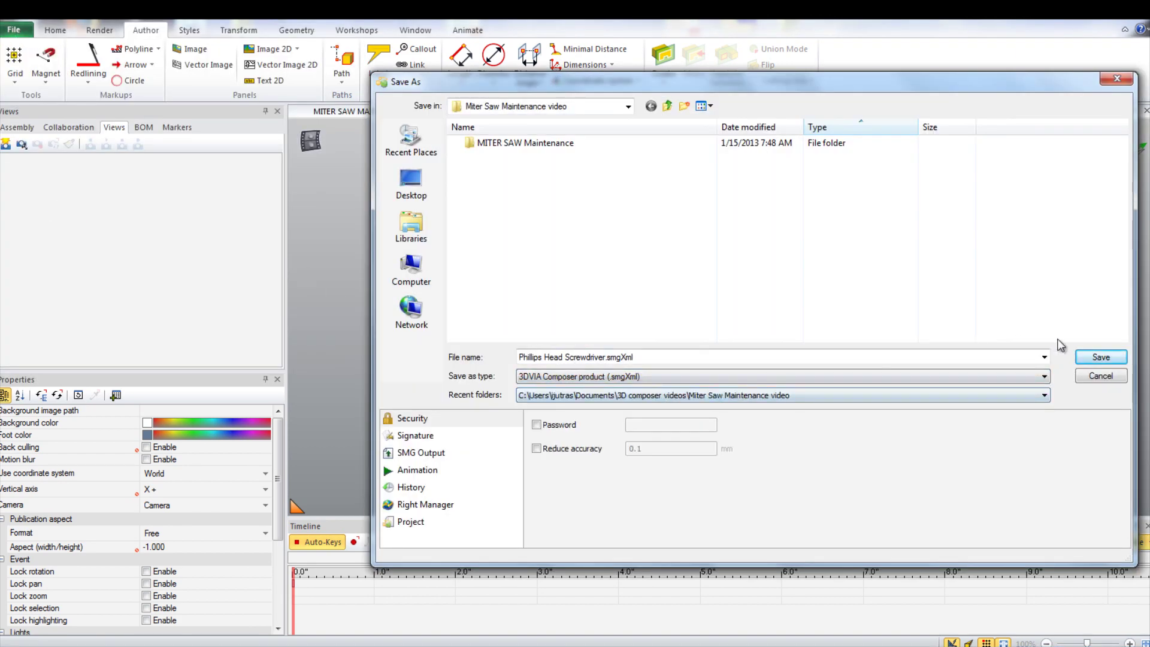
left_click(1100, 357)
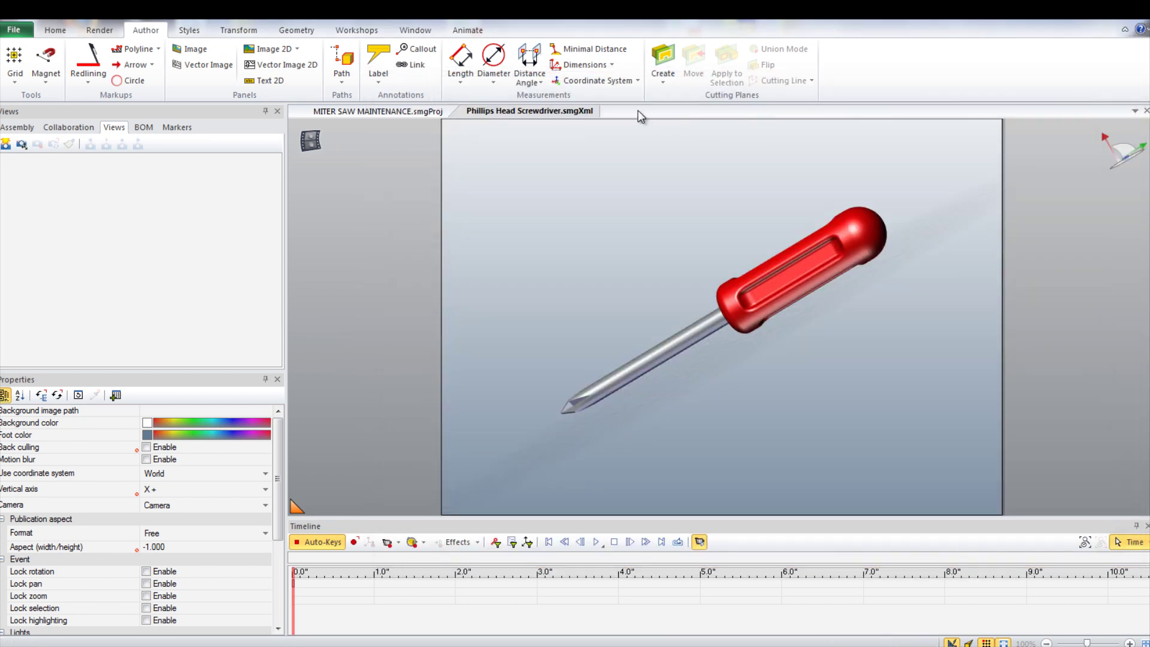
left_click(1146, 112)
Load Phillips Head Screwdriver.smgXml as a product under the root _MITER SAW assembly
left_click(27, 130)
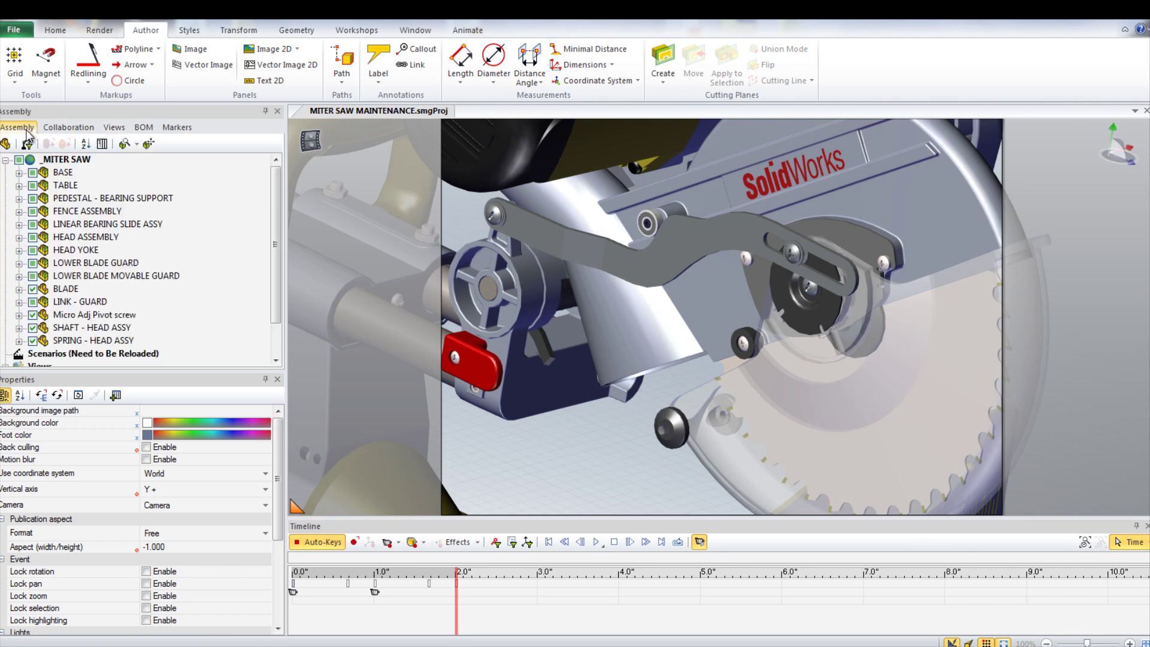
left_click(47, 159)
right_click(50, 158)
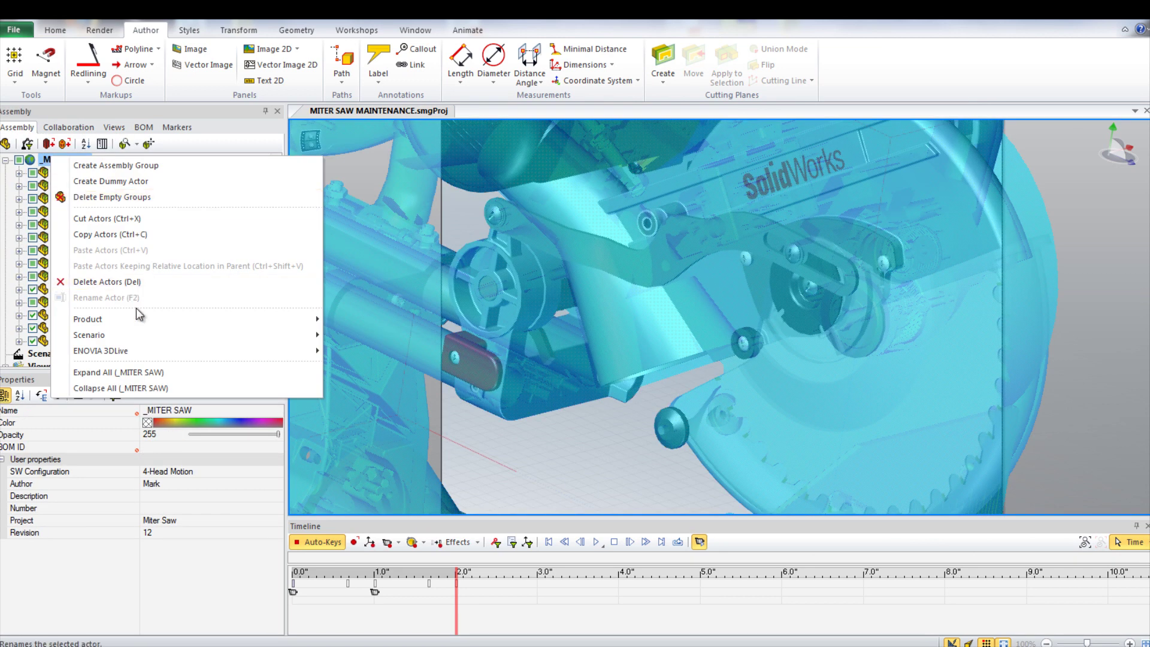
mouse_move(143, 318)
left_click(360, 334)
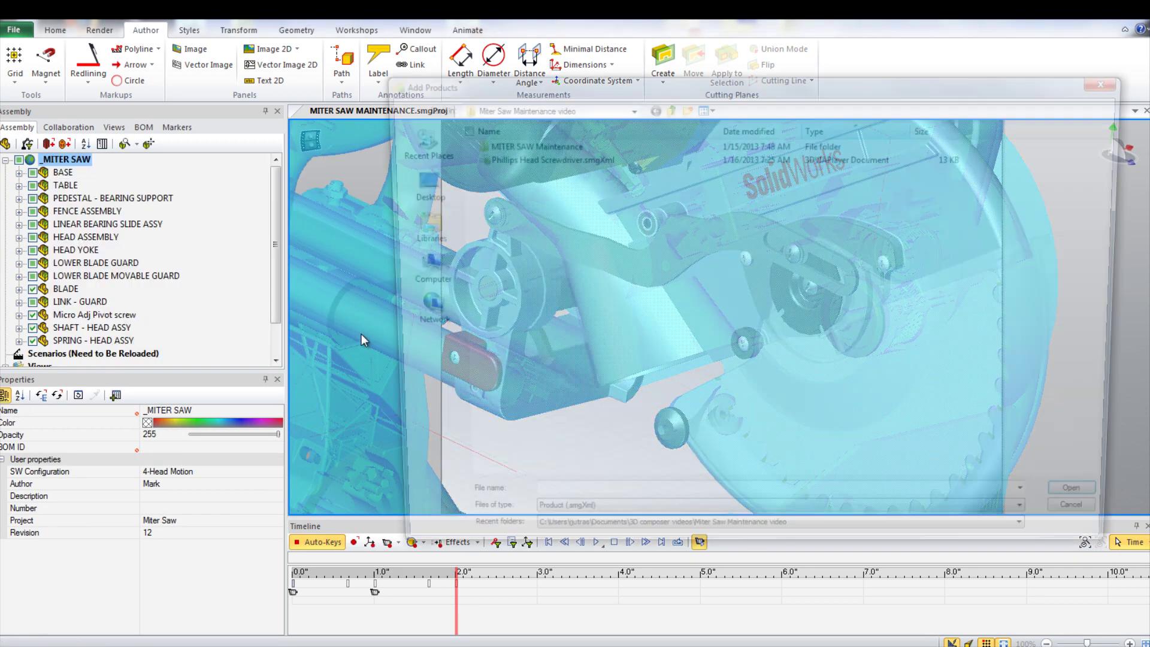
left_click(538, 156)
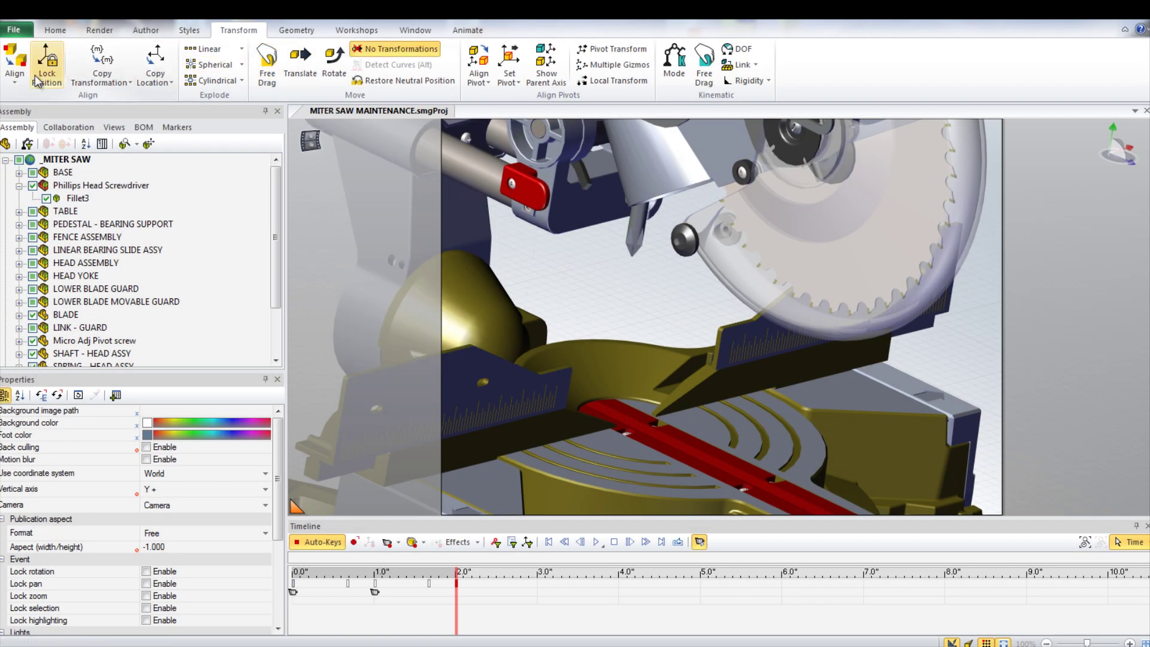
Align the screwdriver tip plane-to-plane with the pivot screw head and key its position
left_click(11, 82)
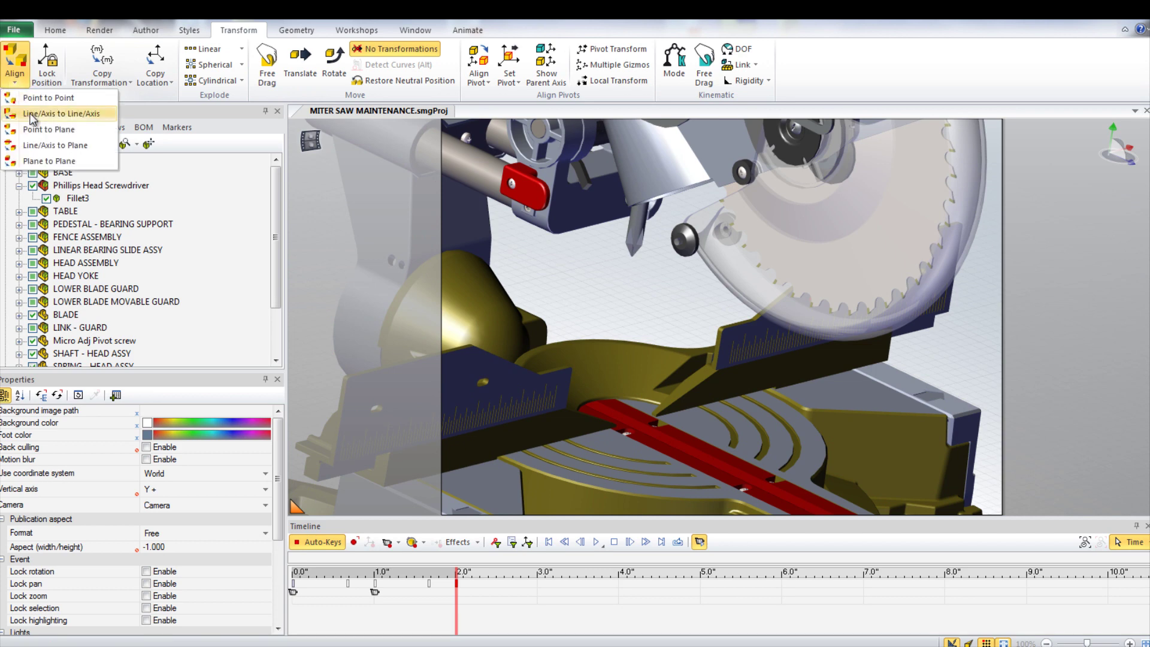
left_click(49, 160)
scroll(640, 247, "up", 2)
scroll(629, 250, "up", 5)
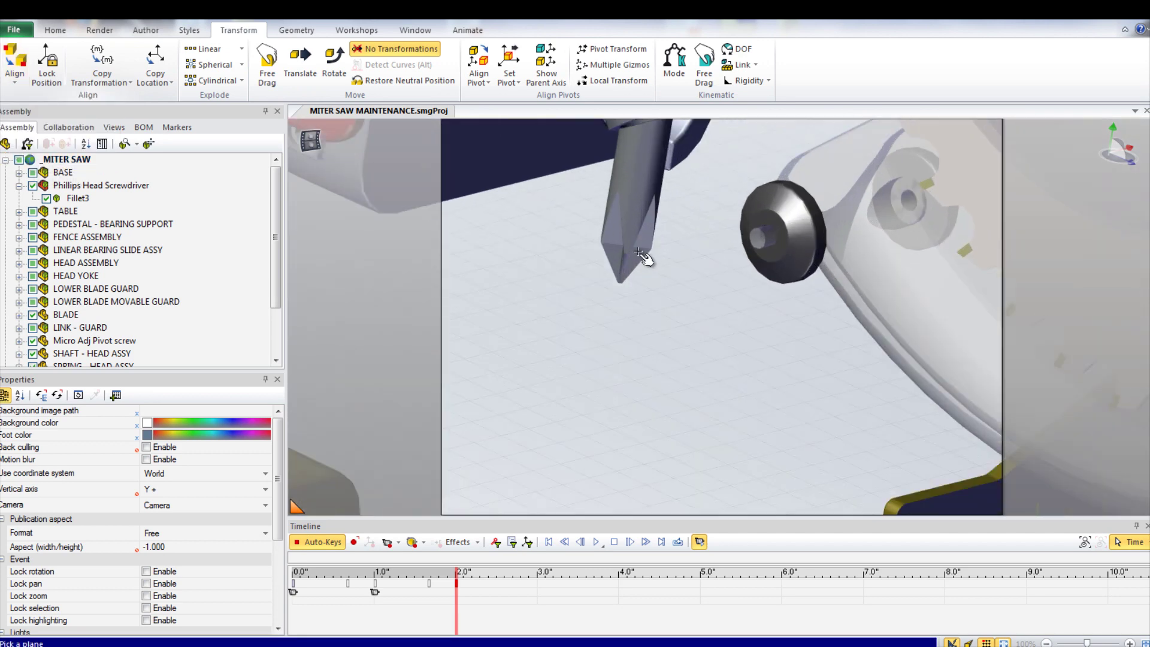
scroll(622, 255, "up", 2)
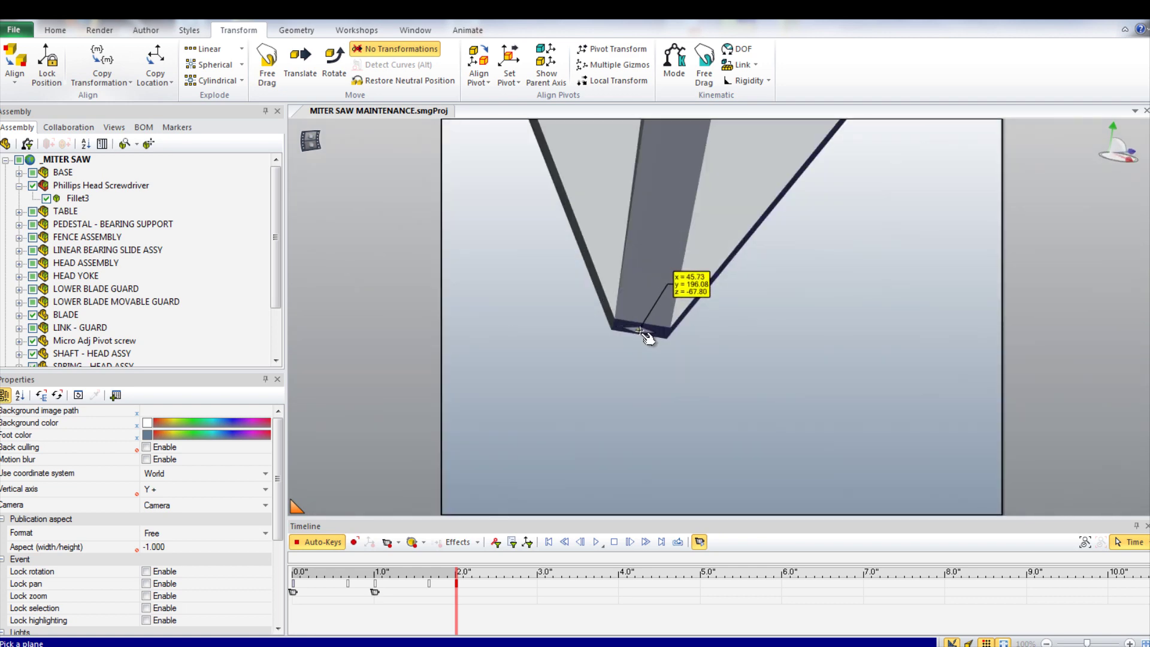
left_click(639, 329)
scroll(665, 328, "down", 5)
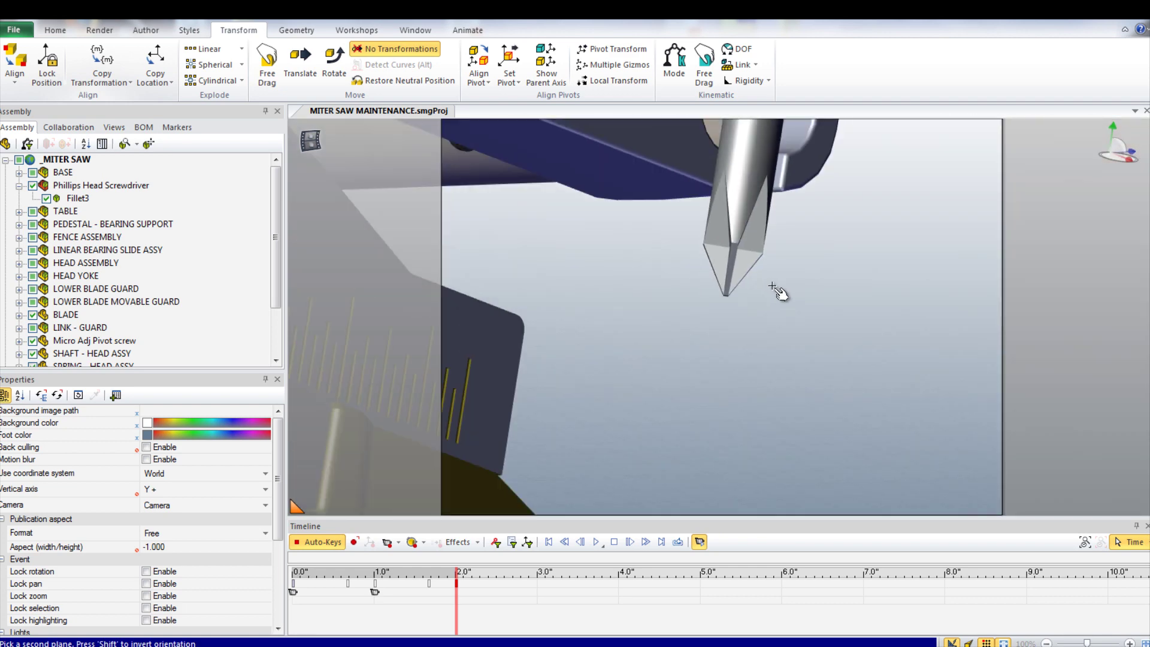
scroll(797, 286, "down", 5)
scroll(756, 213, "up", 8)
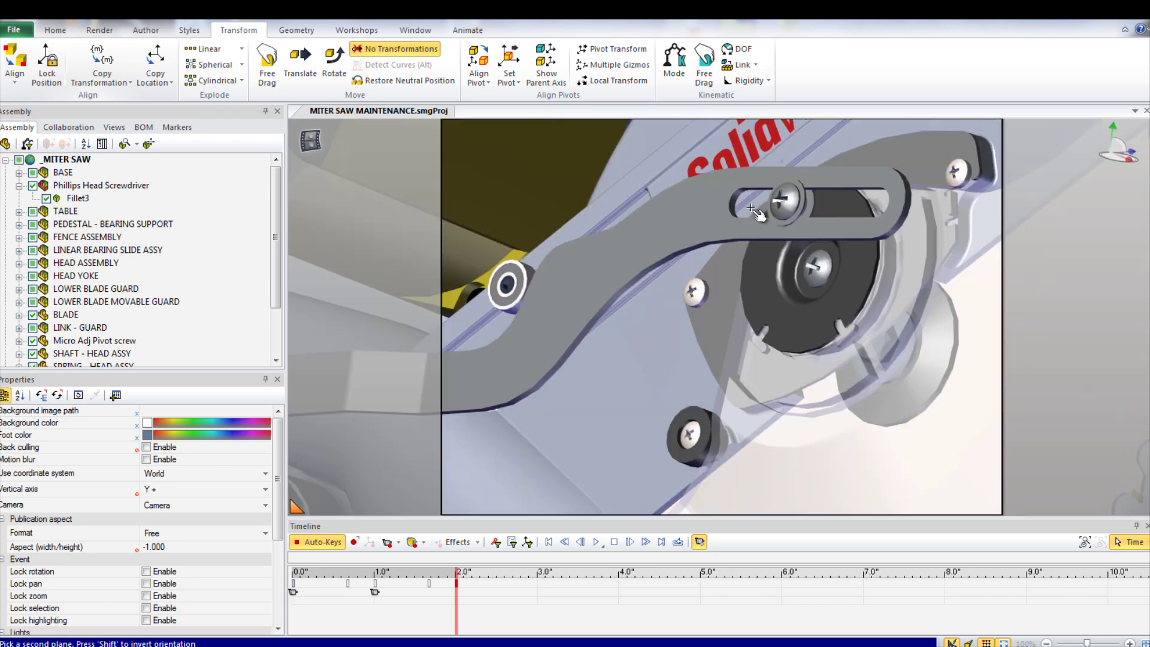
scroll(755, 210, "up", 8)
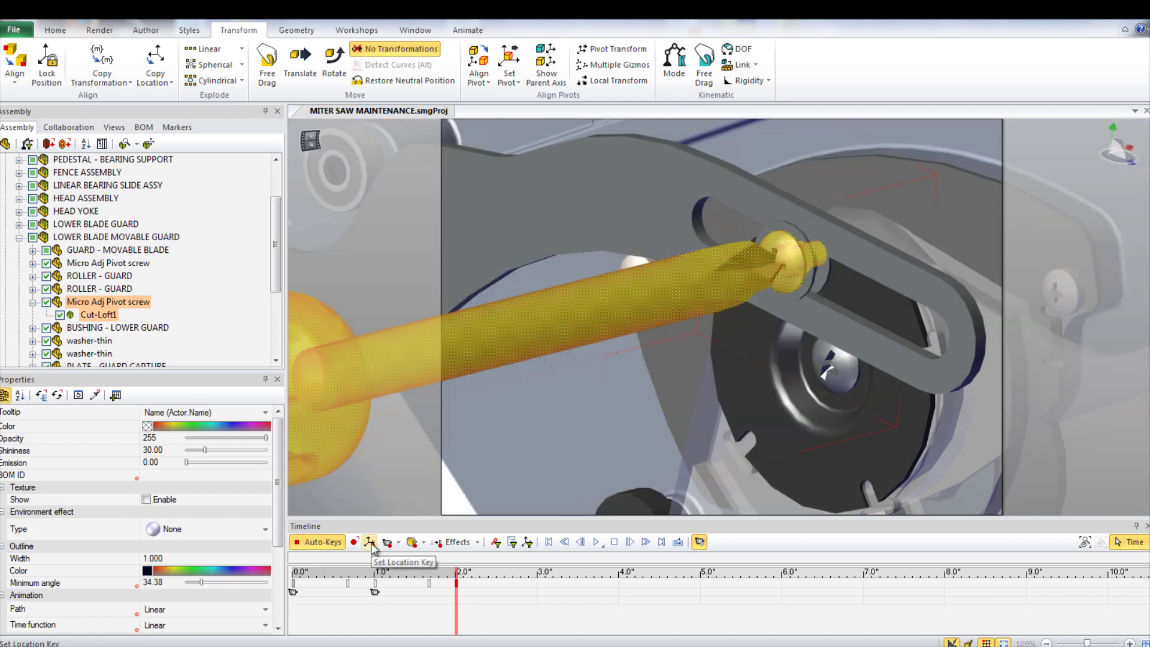
left_click(371, 542)
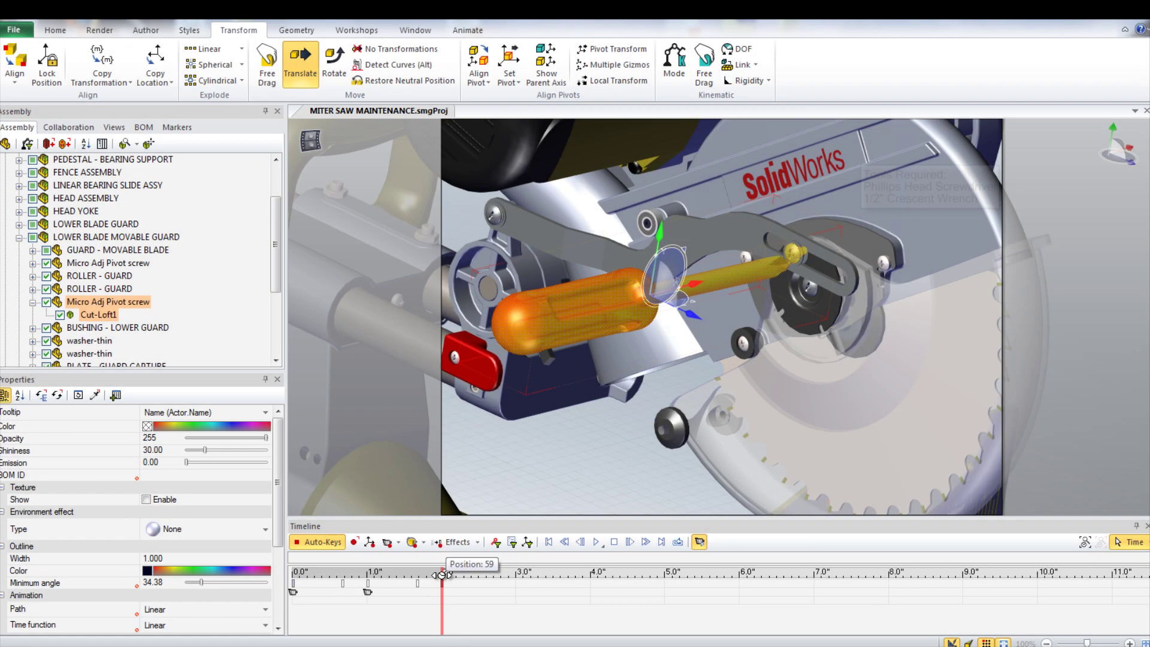
At 4 seconds, pull the screwdriver back along its shaft, rotate it, and preview the motion
left_click_drag(442, 587, 589, 587)
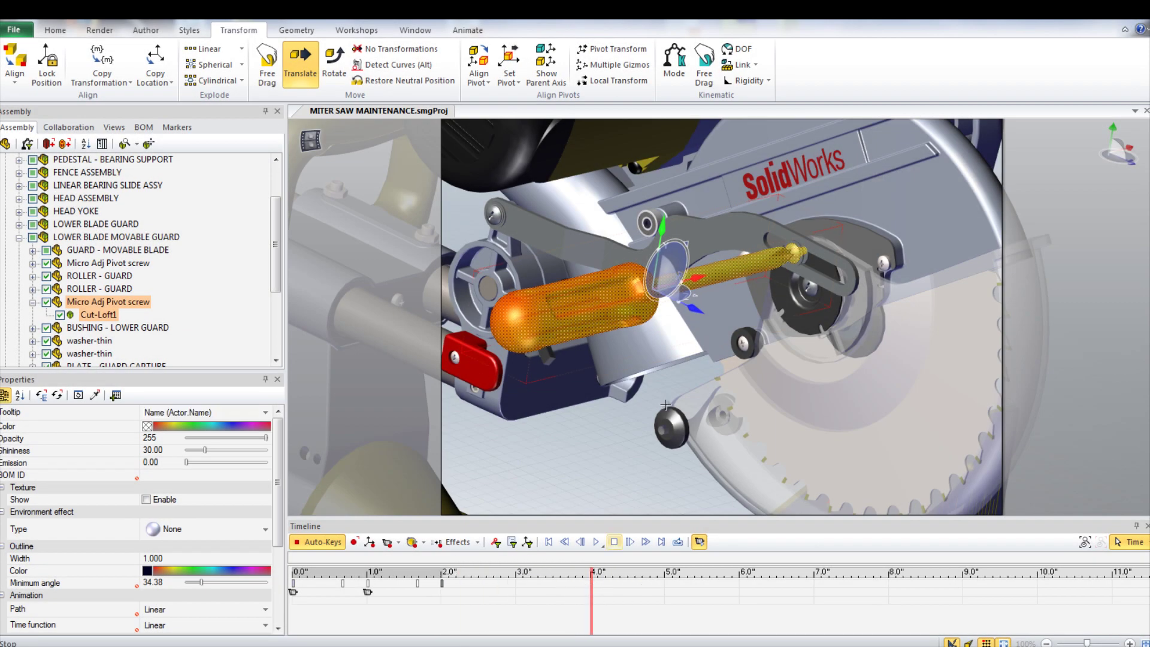
left_click_drag(693, 278, 505, 318)
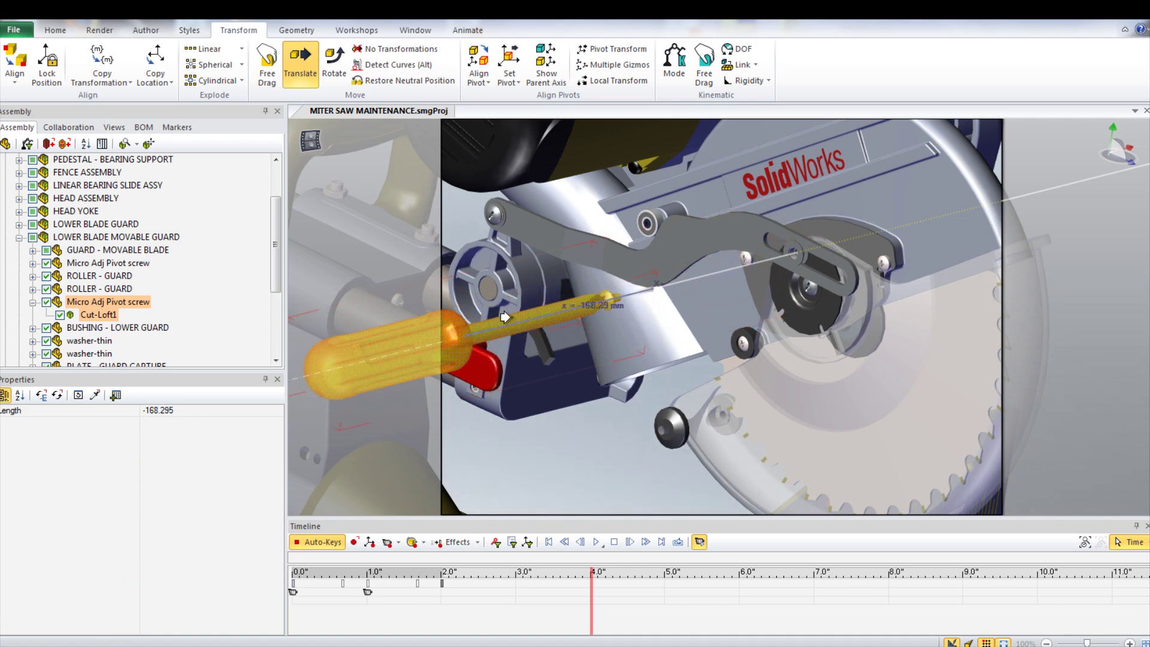
left_click(335, 78)
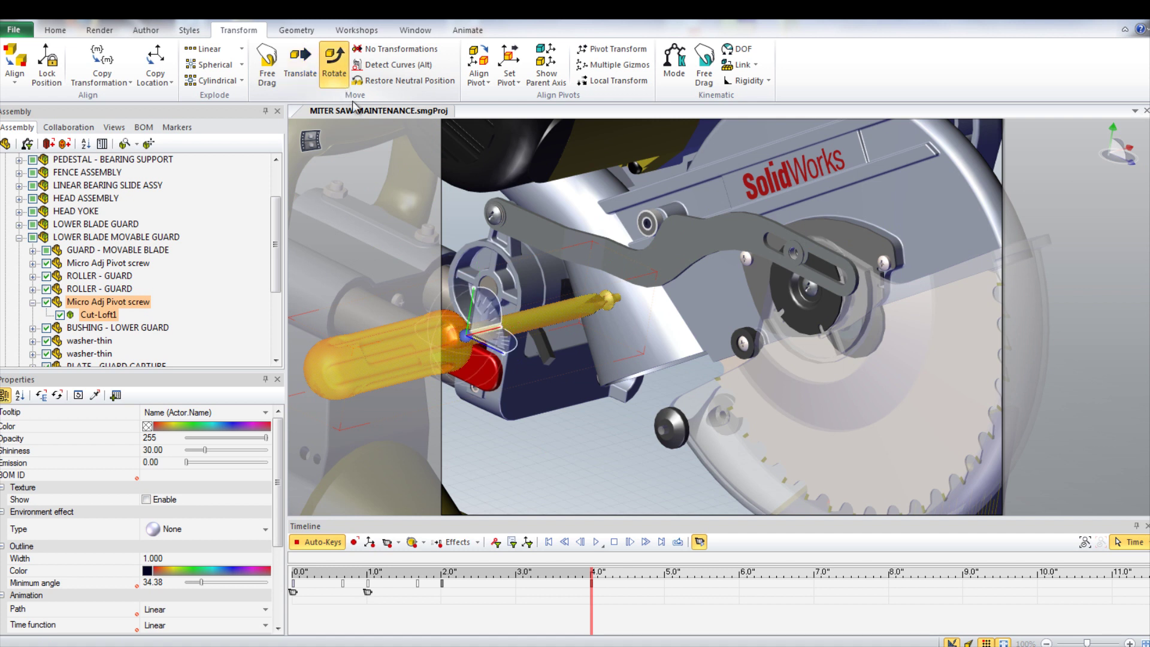
left_click_drag(486, 320, 419, 359)
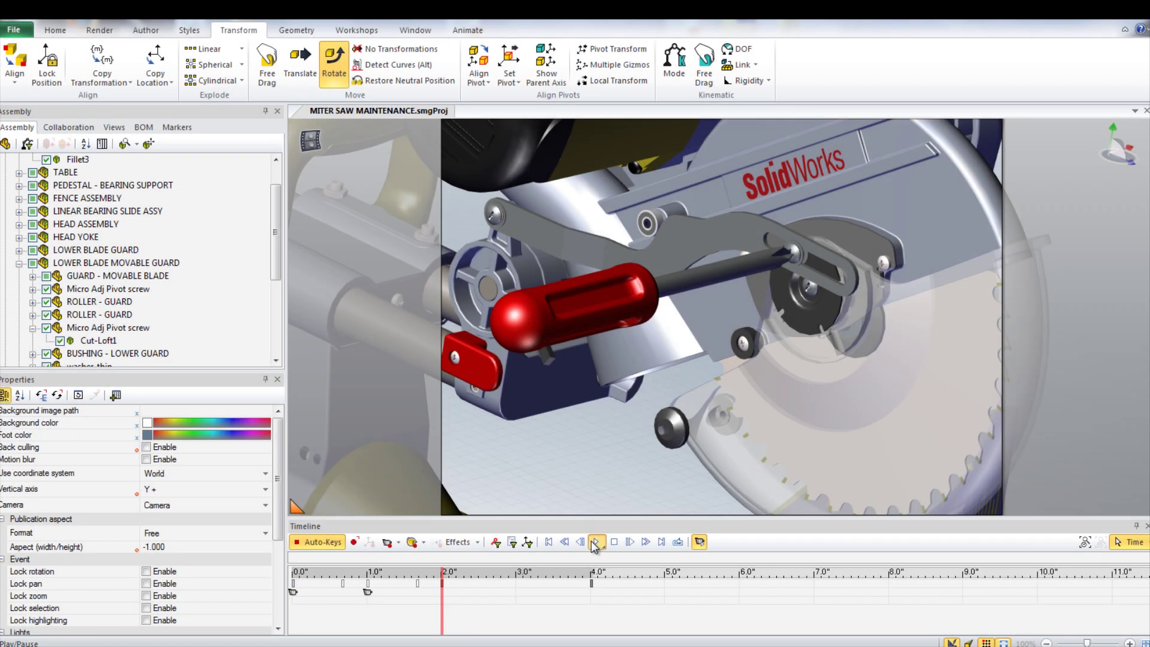
left_click(594, 542)
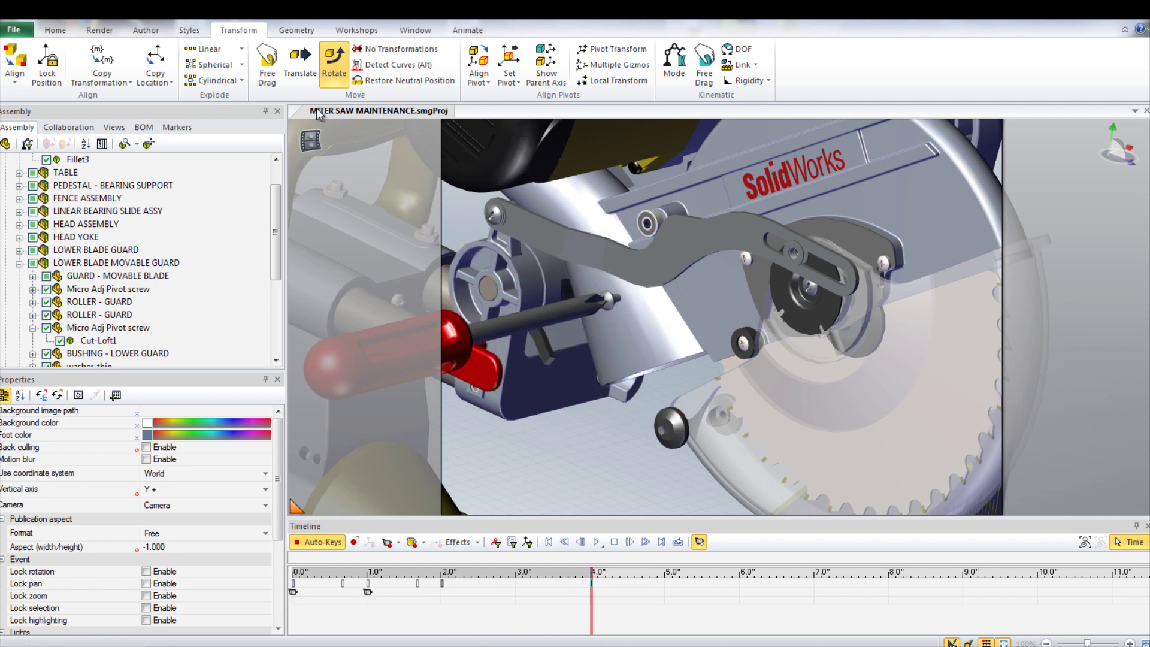
left_click(395, 48)
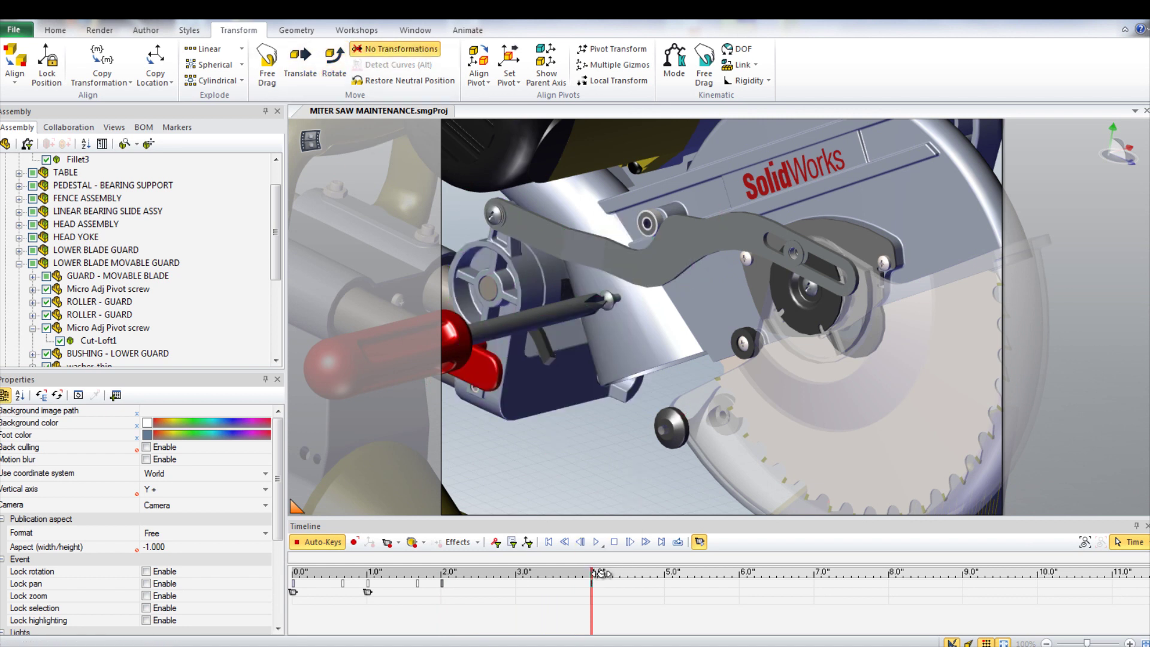
At 5 seconds, apply a fade-out to the screwdriver and pivot screw, then preview
left_click_drag(595, 573, 664, 584)
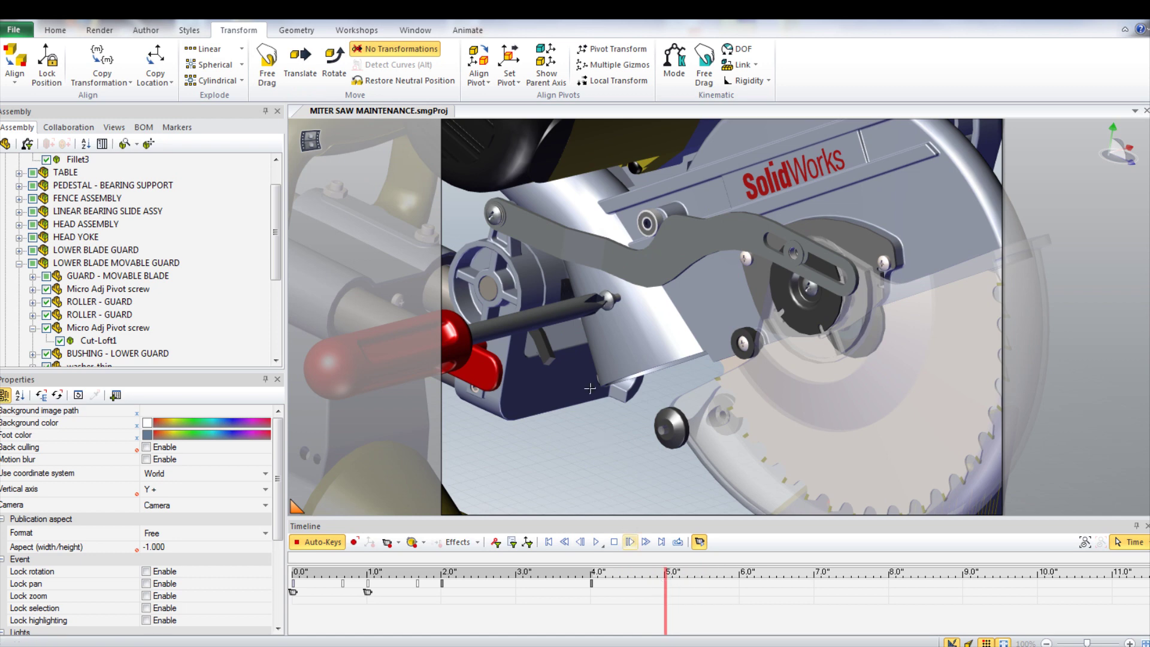
left_click(579, 308)
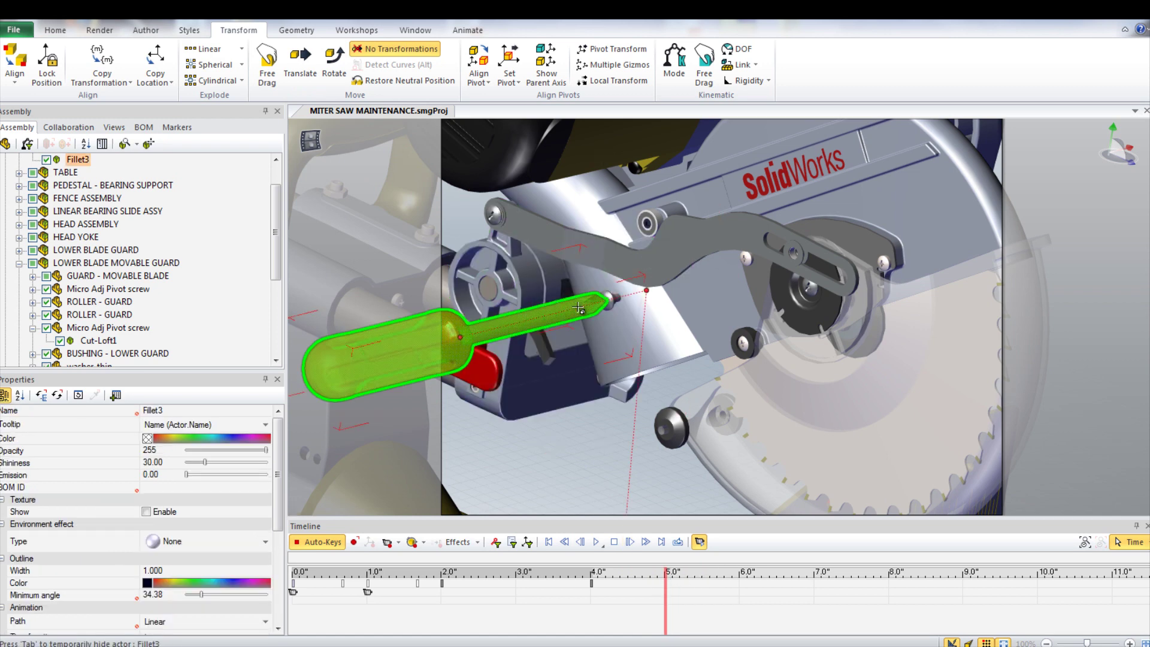
left_click(607, 300, "ctrl")
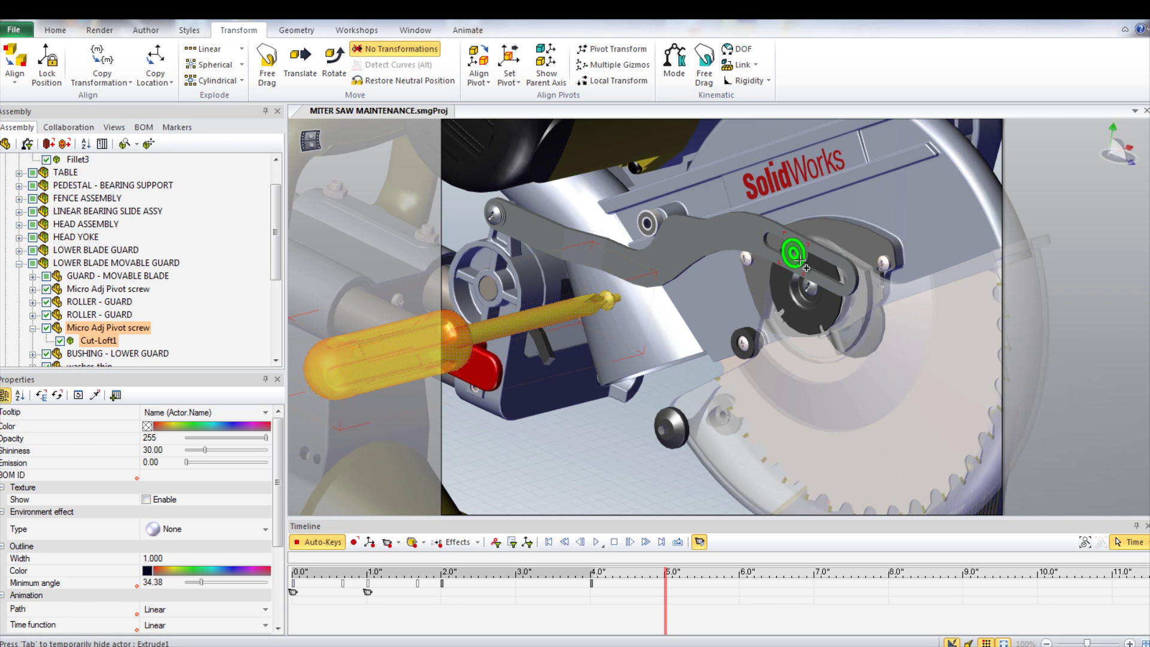
left_click(479, 542)
left_click(489, 597)
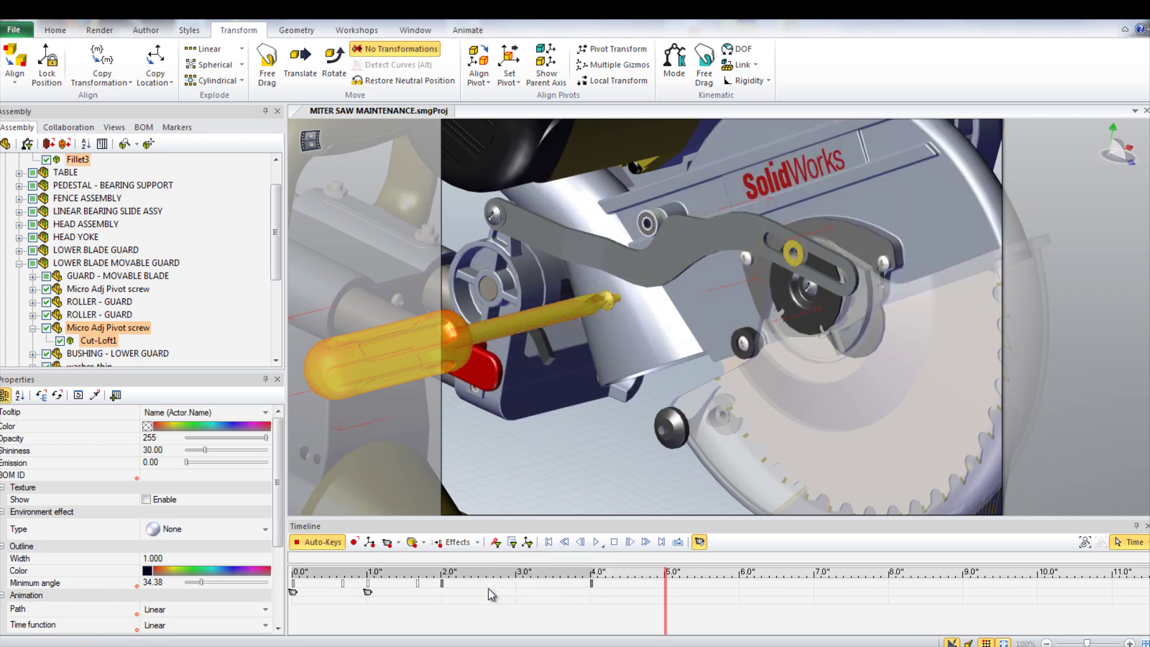
left_click(597, 542)
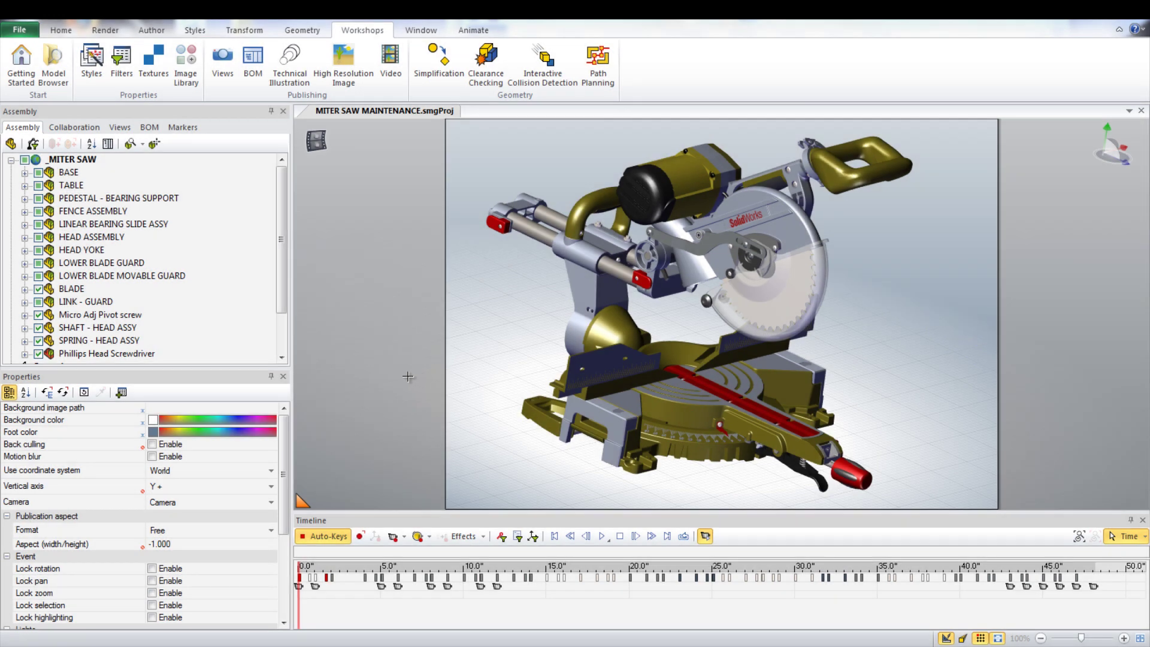
Export the animation as MITER SAW MAINTENANCE.avi with the Microsoft Video 1 compressor, then play it
left_click(389, 63)
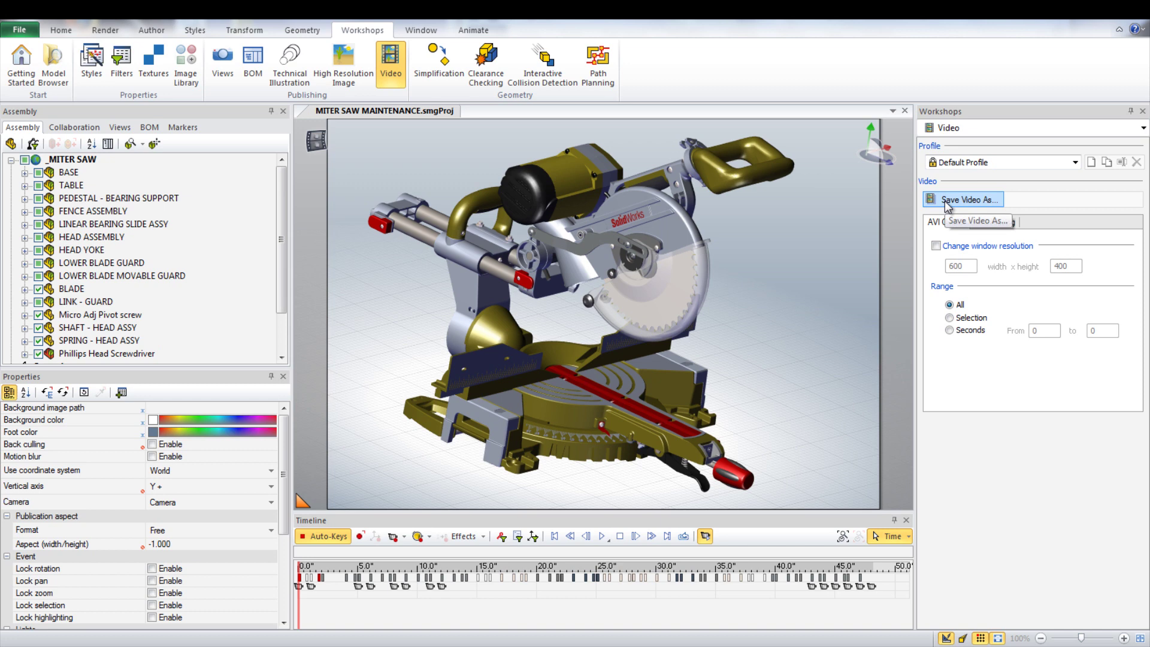
left_click(945, 203)
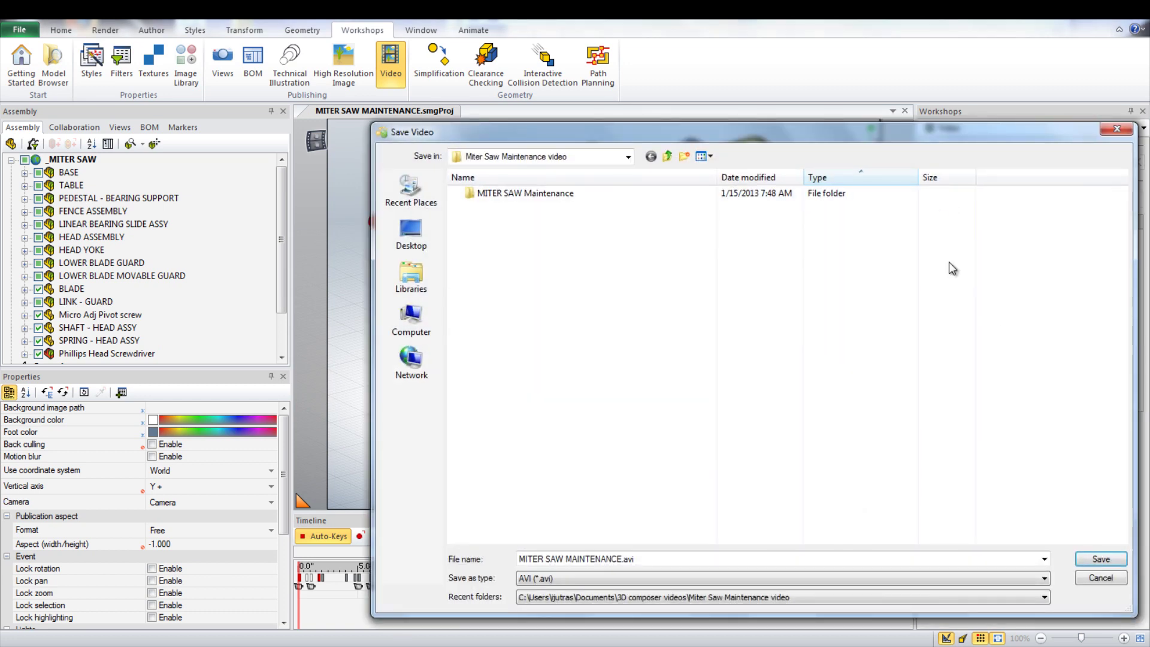
left_click(1100, 560)
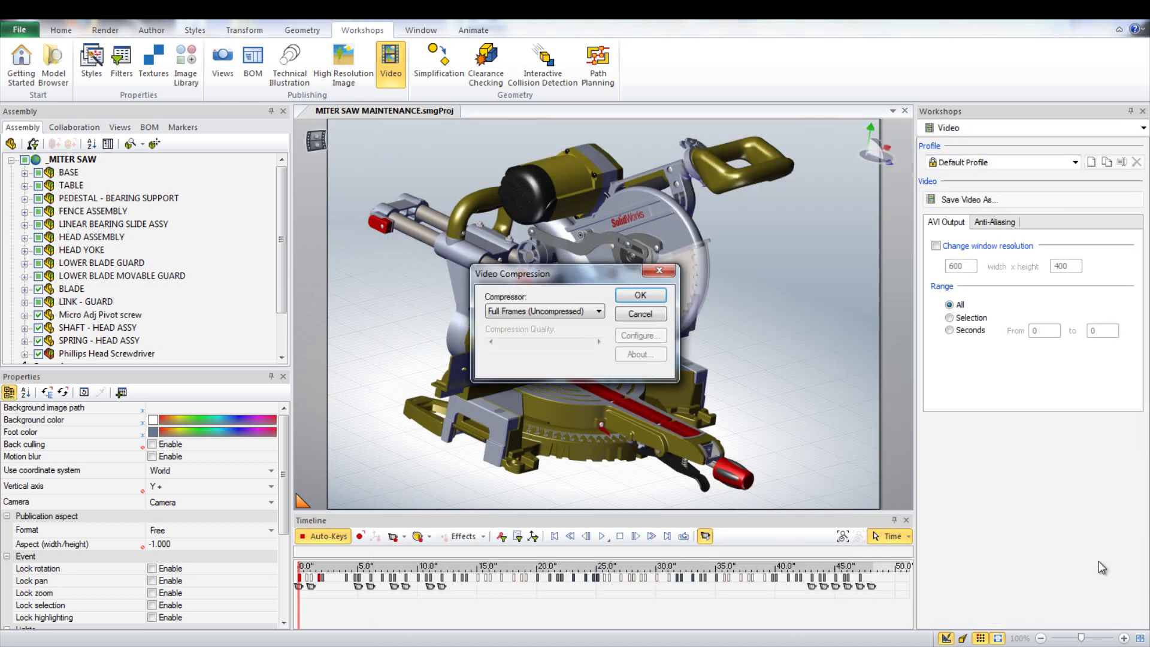
left_click(597, 312)
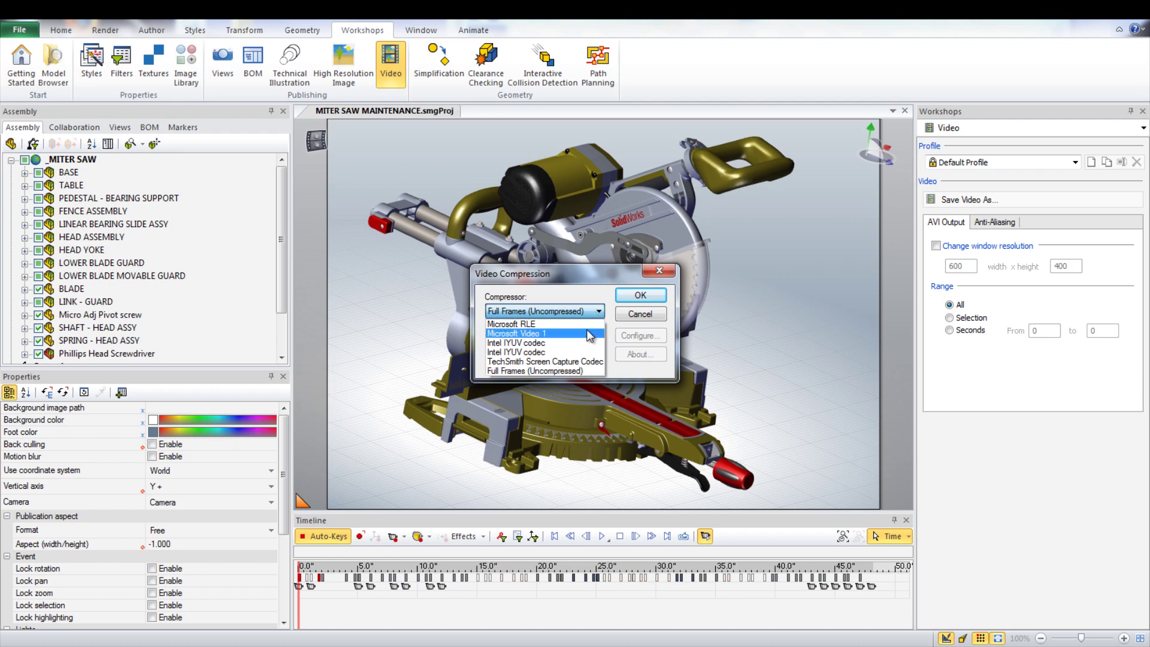
left_click(590, 328)
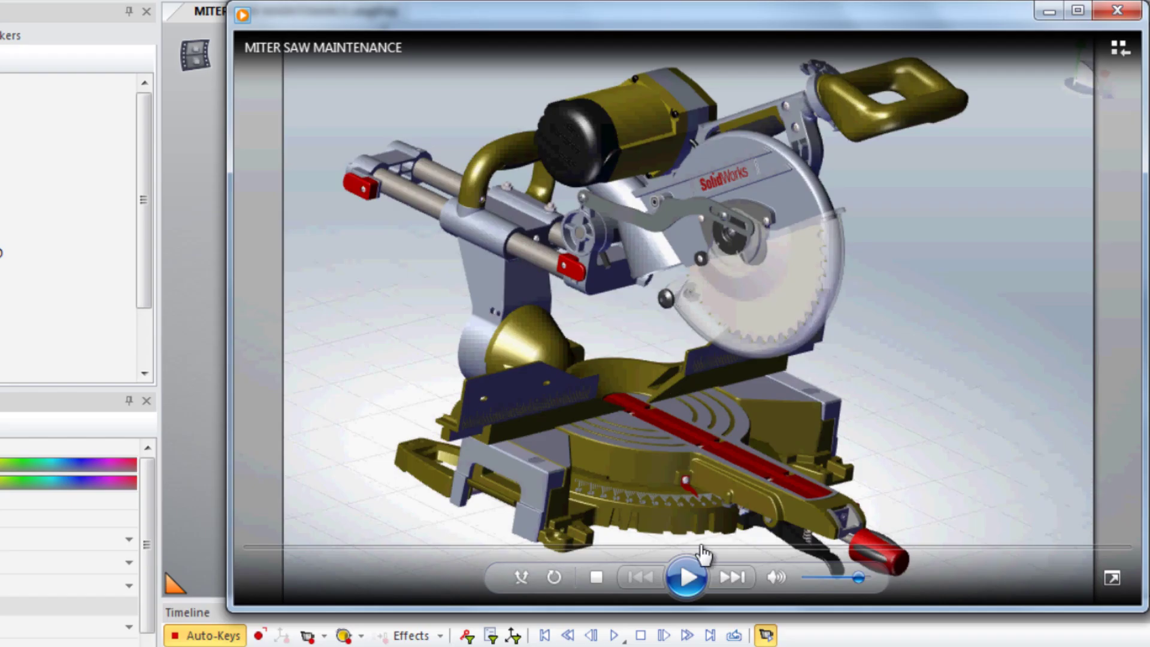
left_click(689, 576)
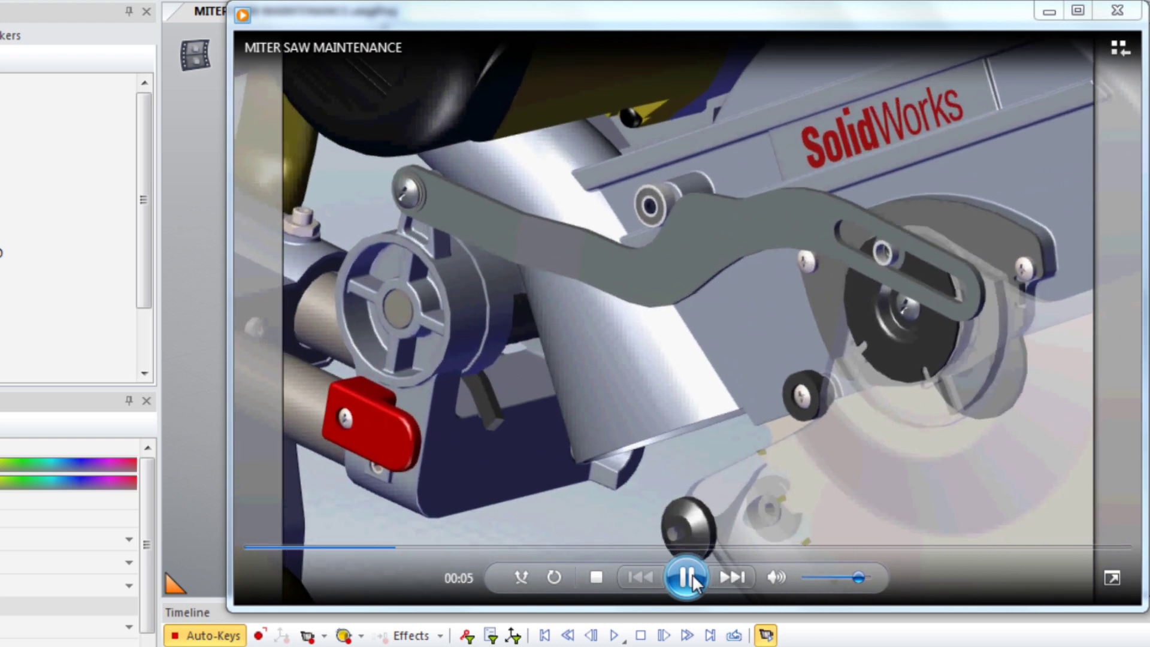
Pause the MITER SAW MAINTENANCE video in Windows Media Player
left_click(692, 574)
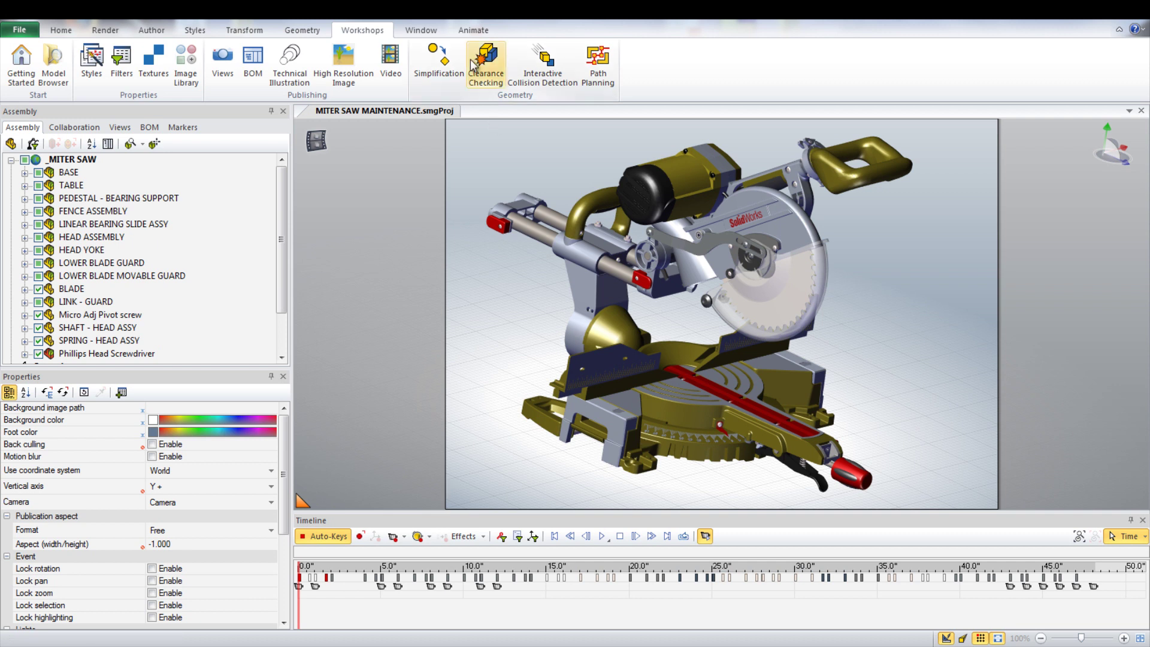
Show the Markers panel and add 'Step' markers at the timeline start and at position 85
left_click(430, 33)
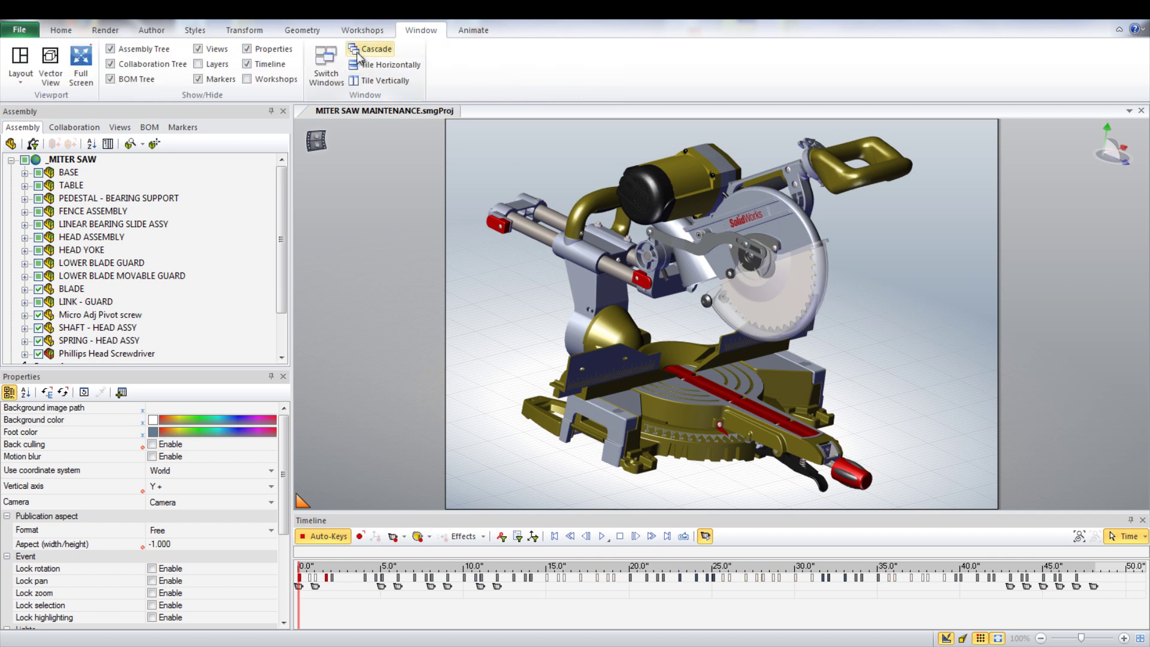
left_click(190, 130)
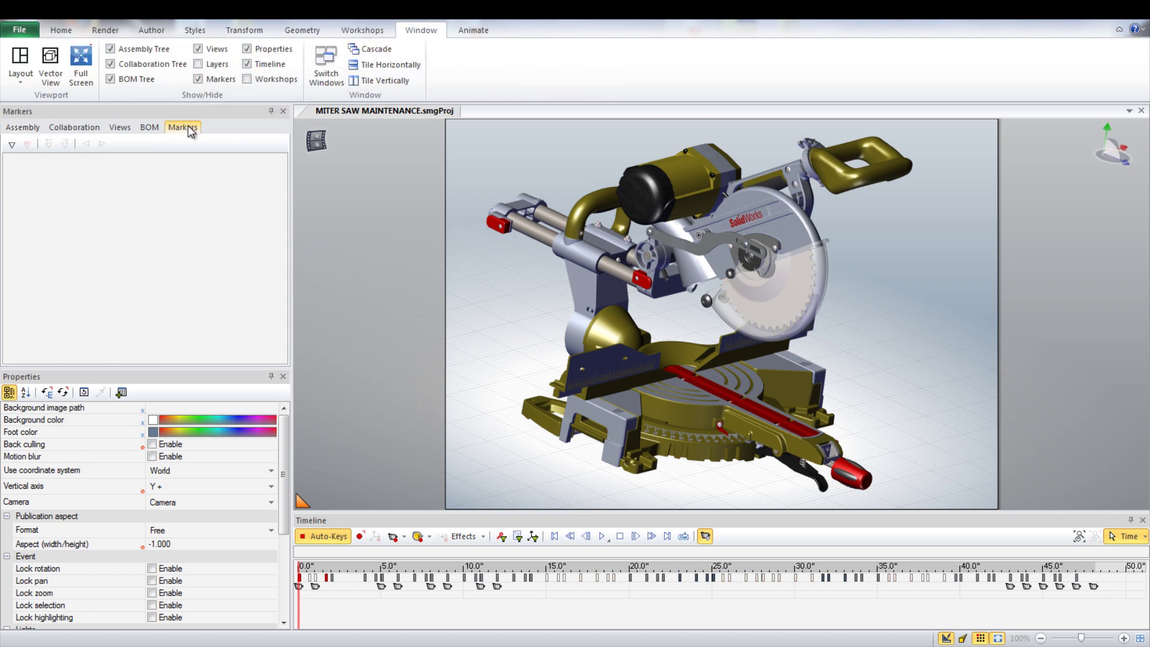
double_click(299, 557)
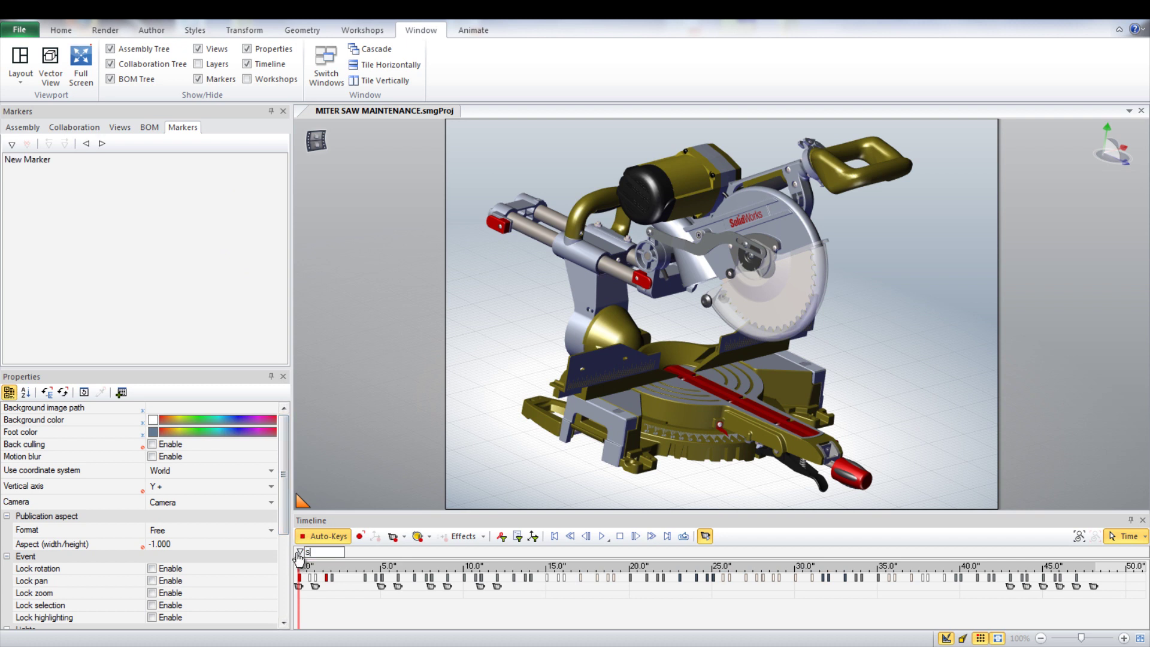
type("Step 1")
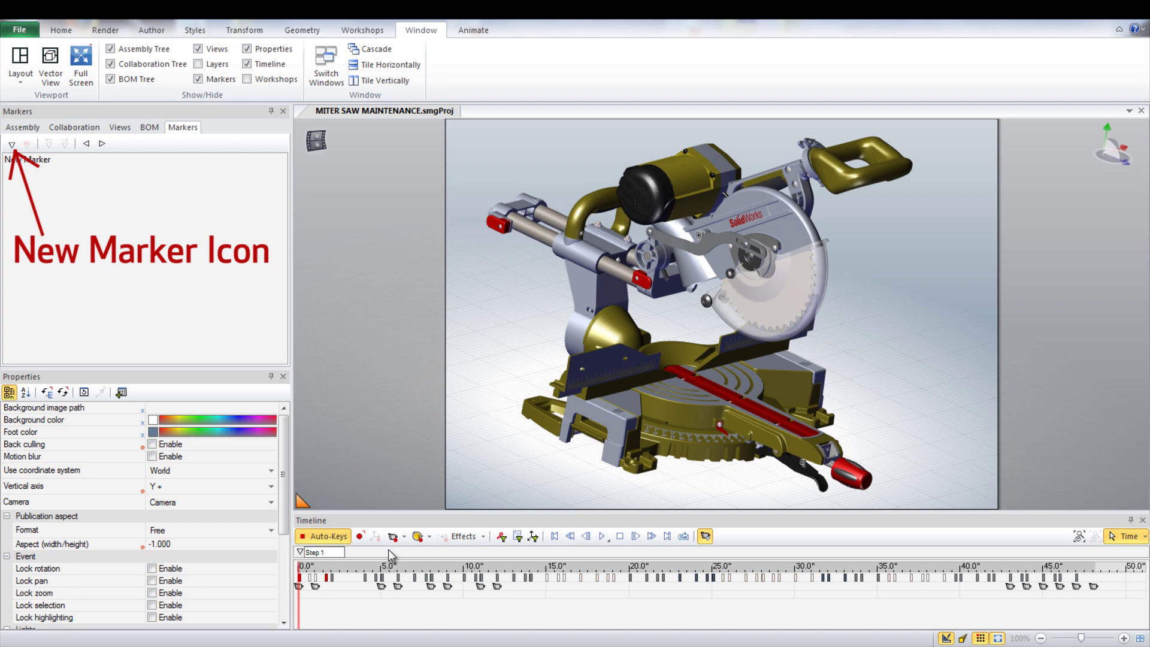
left_click_drag(321, 568, 380, 584)
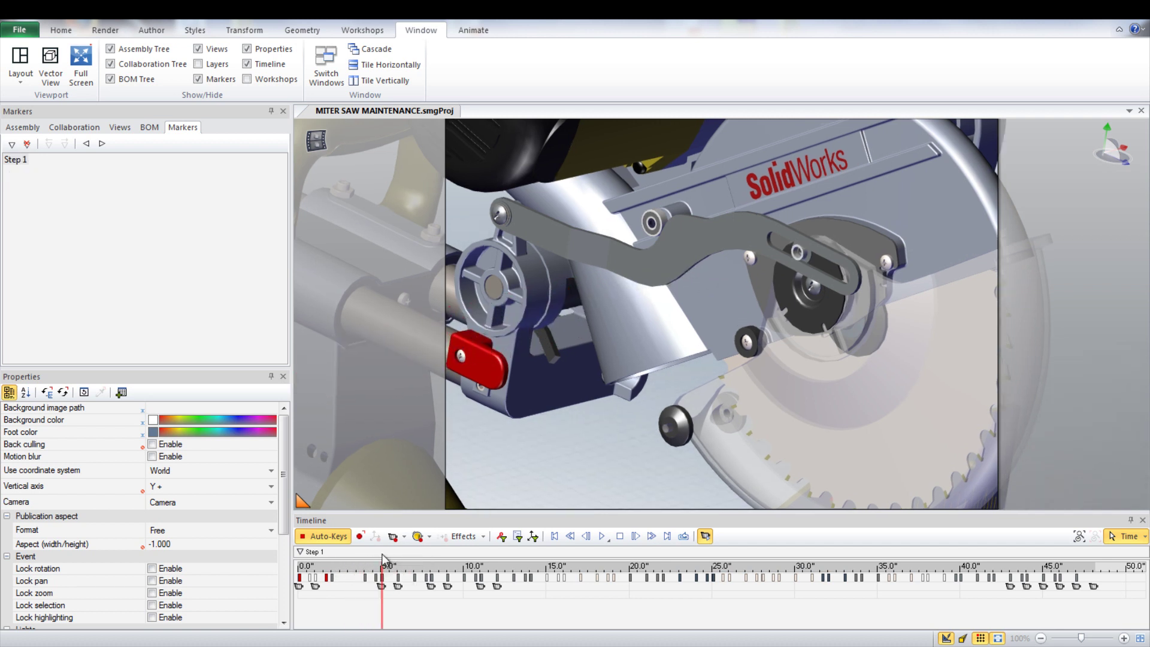
double_click(383, 556)
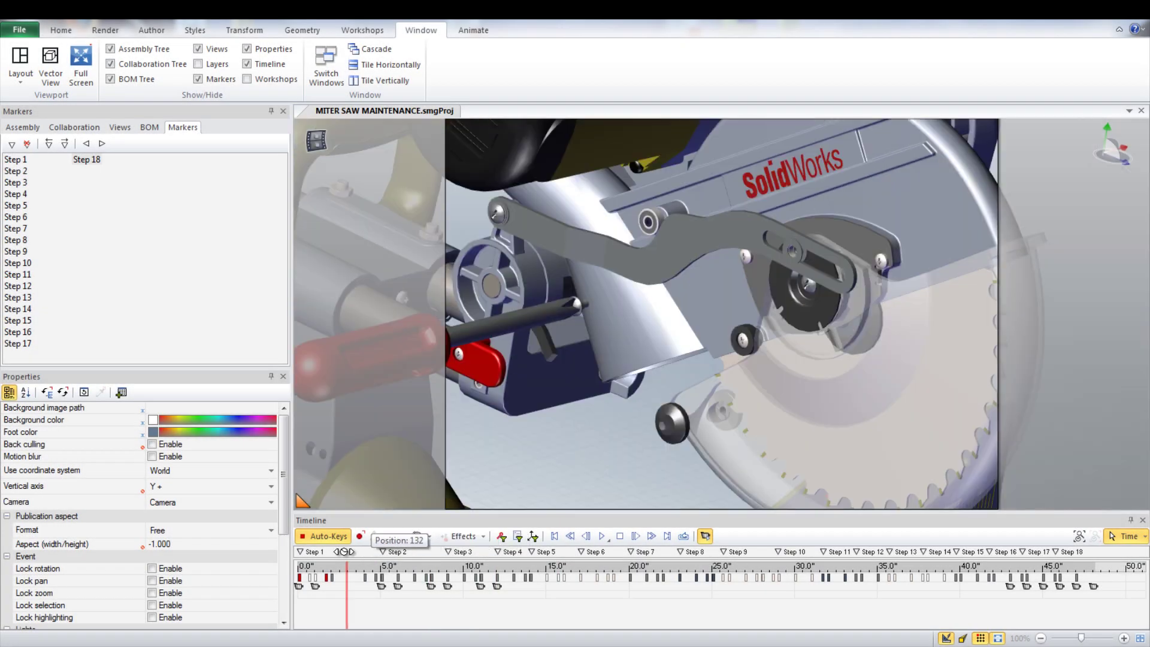
left_click_drag(341, 567, 240, 562)
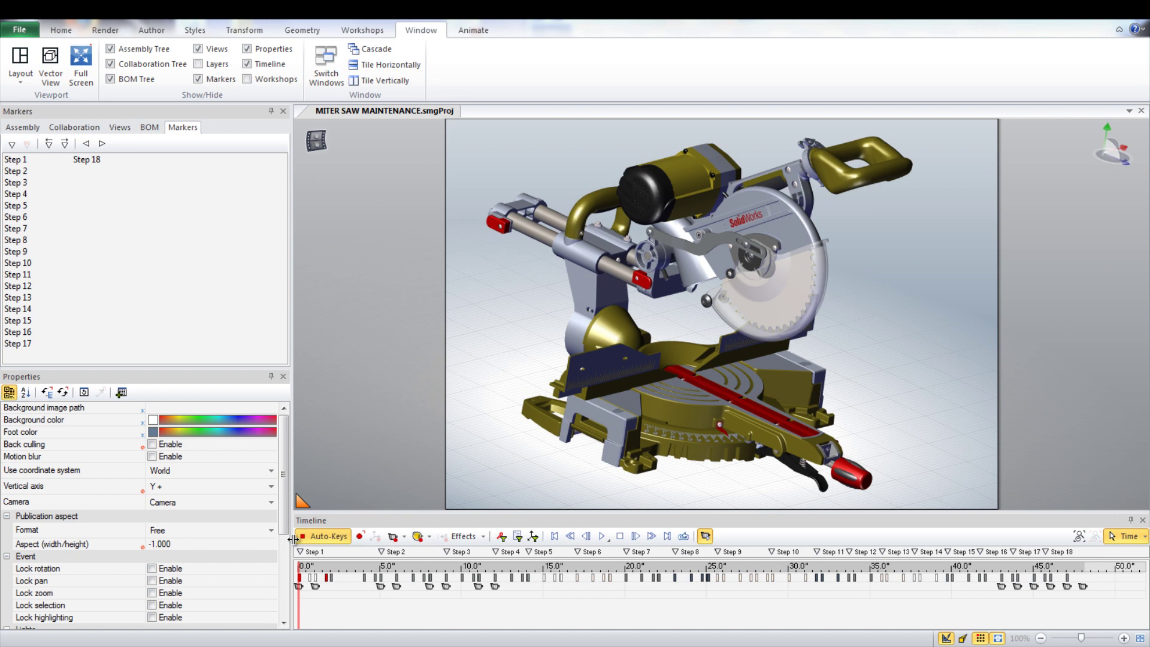
Place the All Buttons navigation set at the viewport's bottom-right and test Next to reach Step 2
left_click(151, 30)
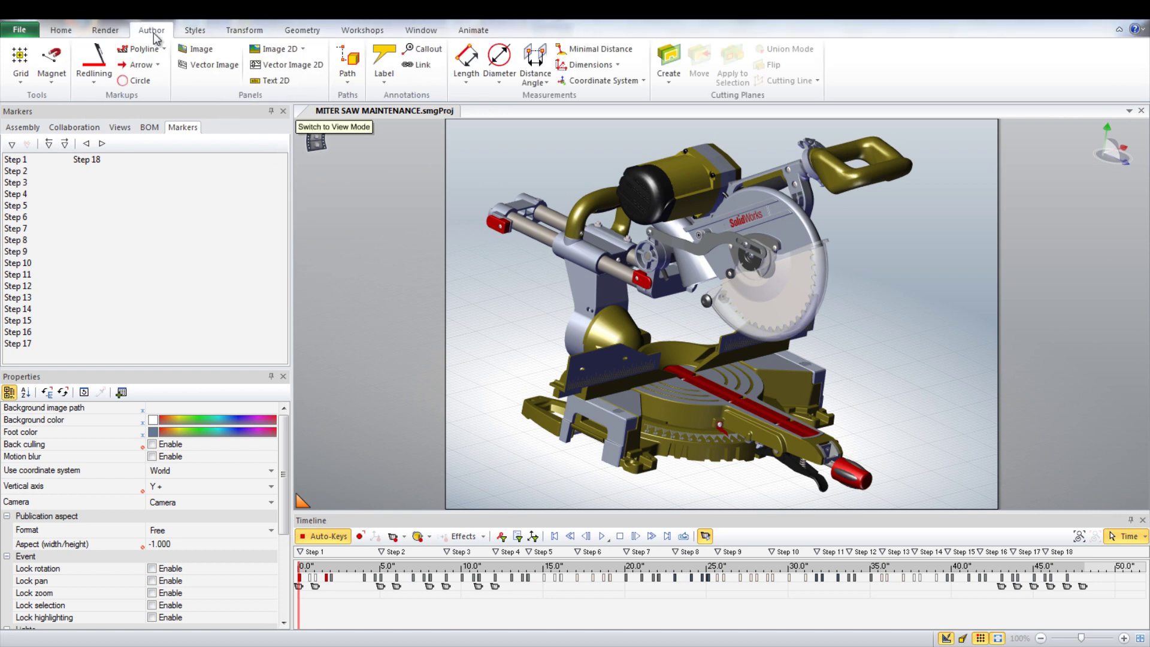
left_click(303, 48)
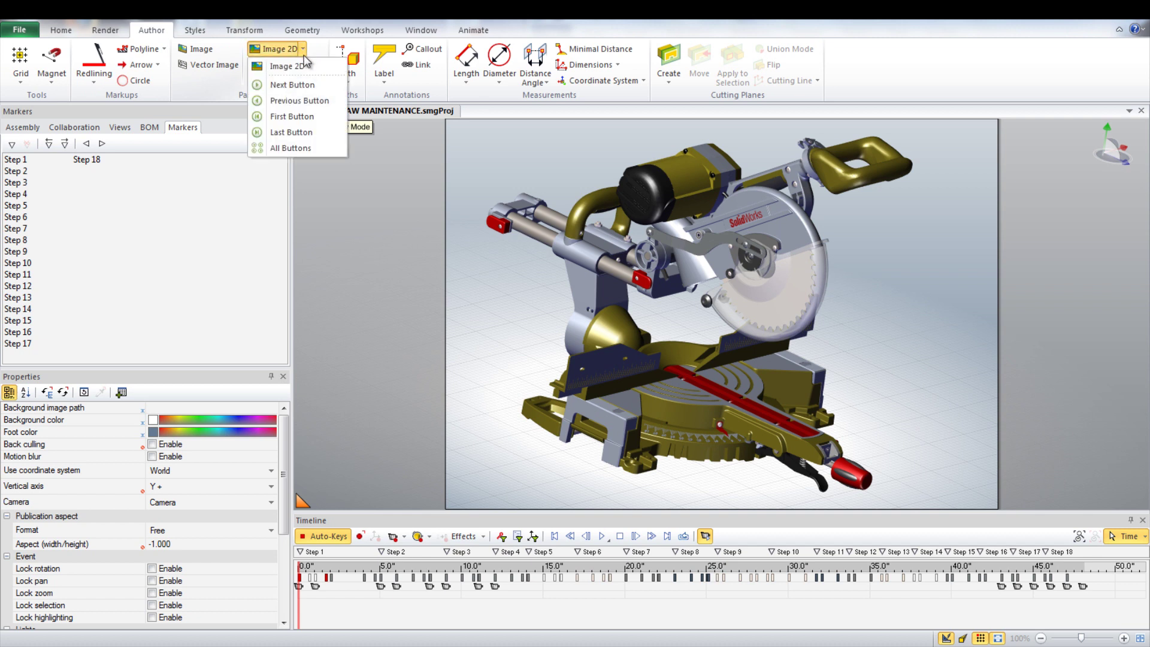
left_click(303, 148)
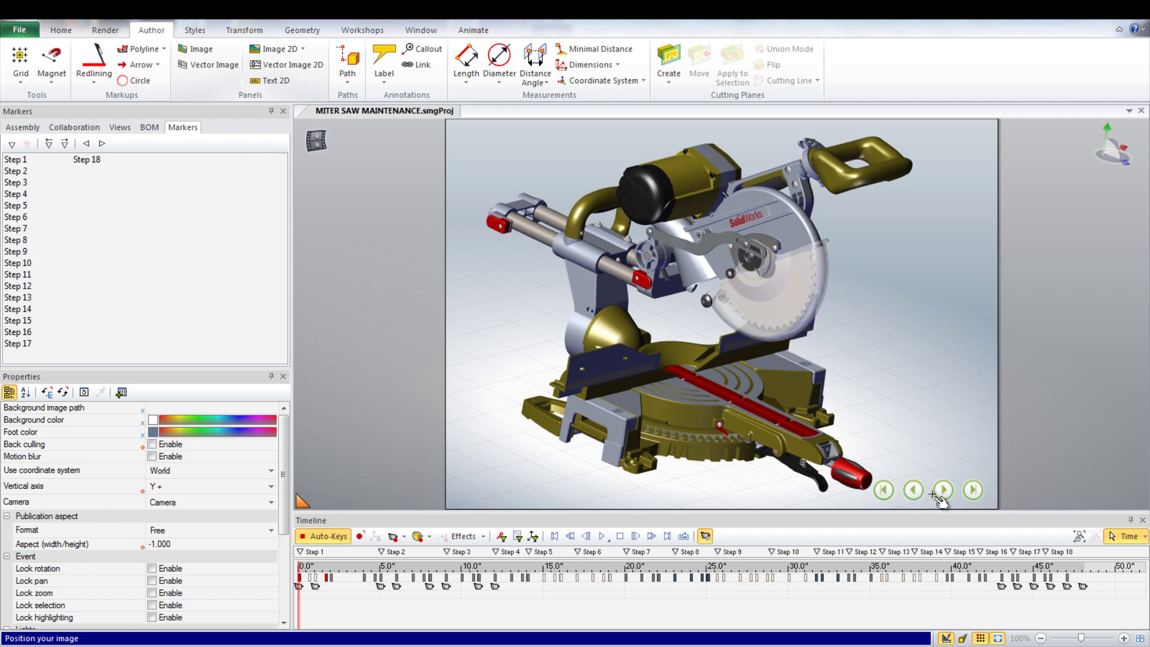
left_click(940, 500)
left_click(973, 446)
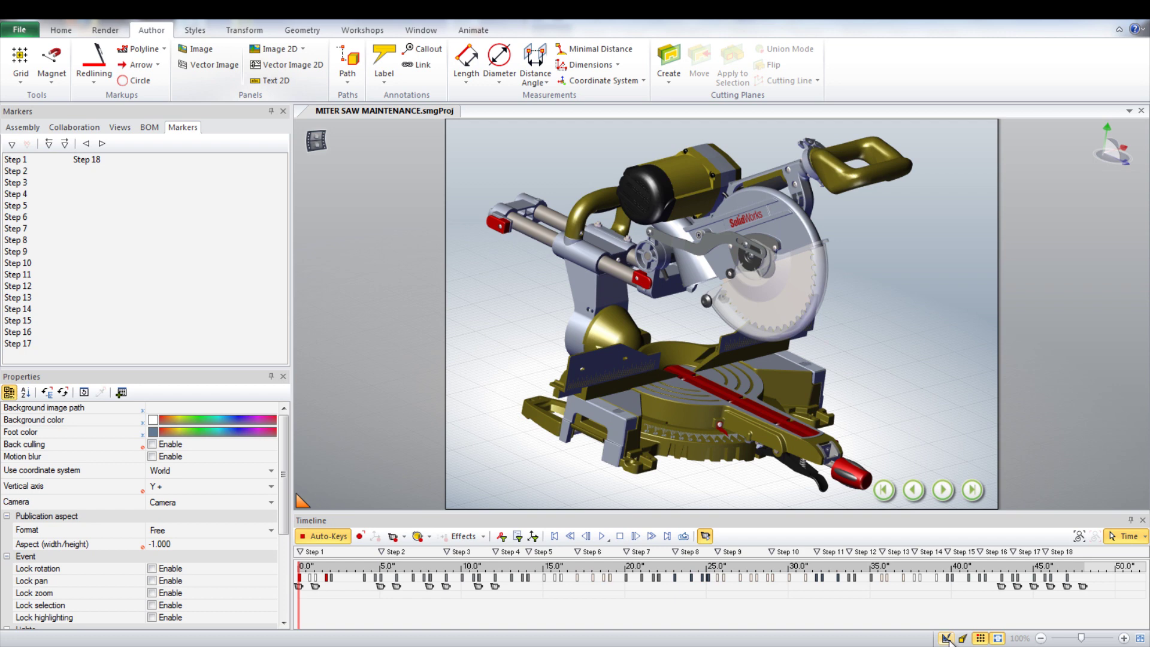
left_click(946, 492)
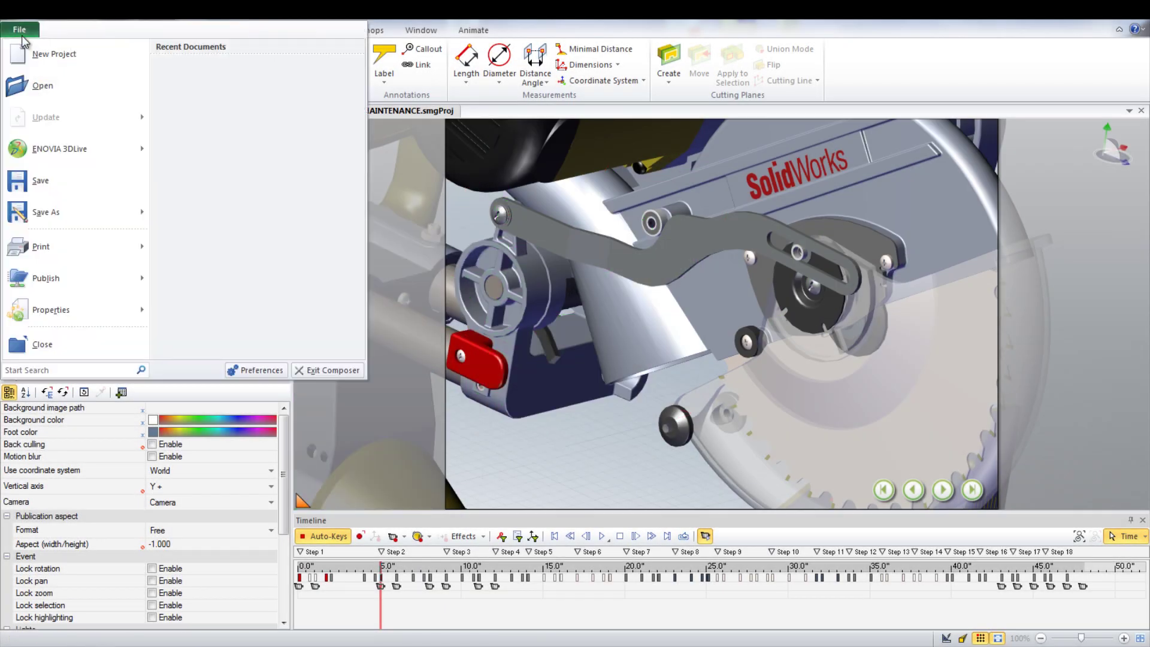
Save the project in 3DVIA Composer (.smg) format as MITER SAW MAINTENANCE.smg
left_click(43, 214)
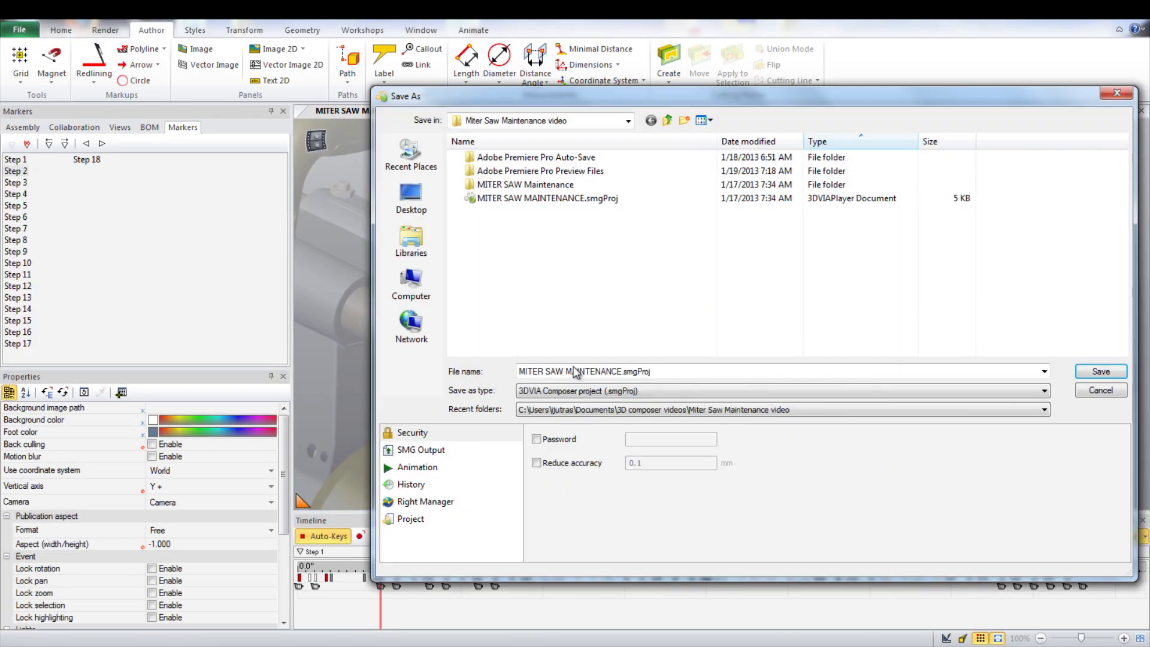
left_click(589, 392)
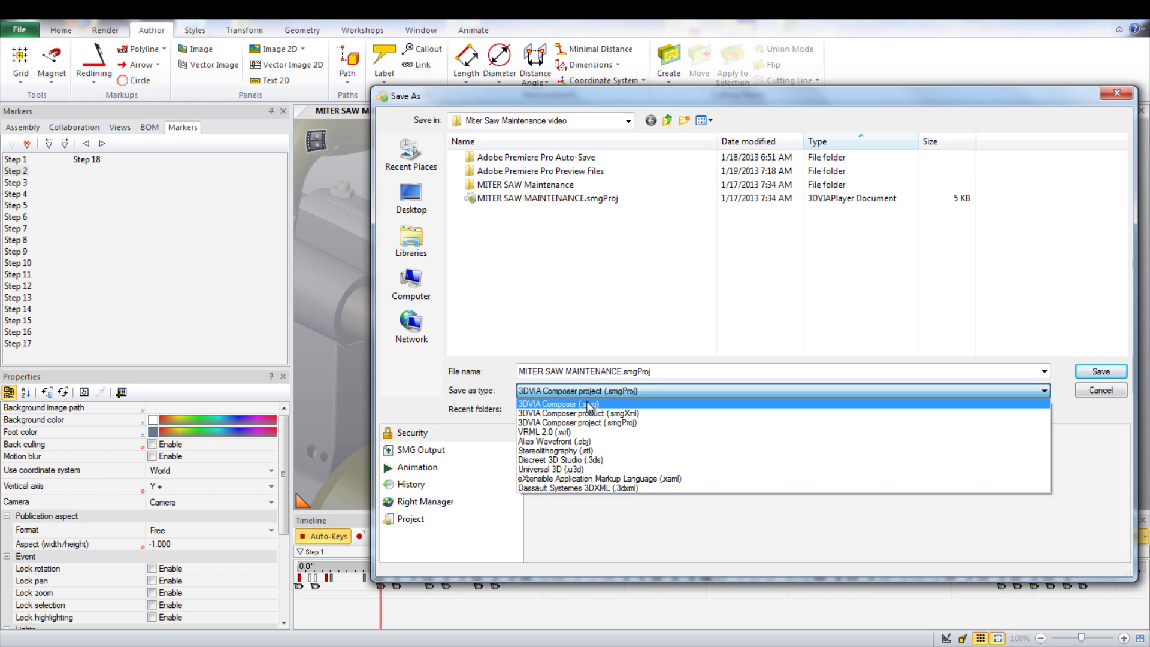
left_click(589, 404)
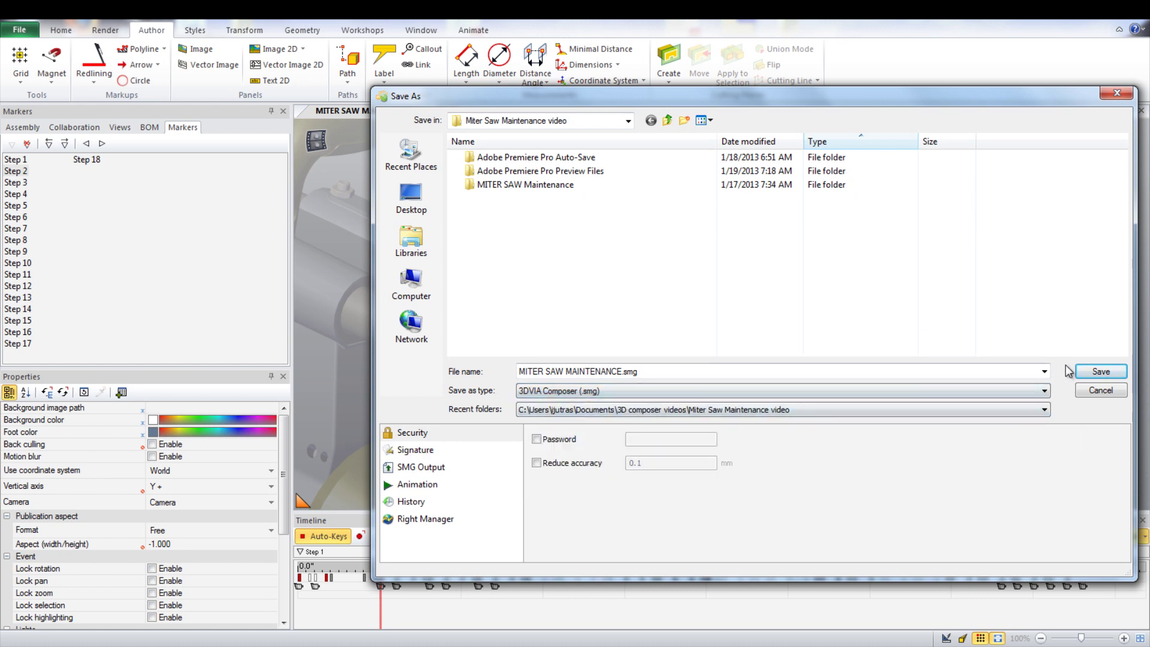
left_click(1104, 372)
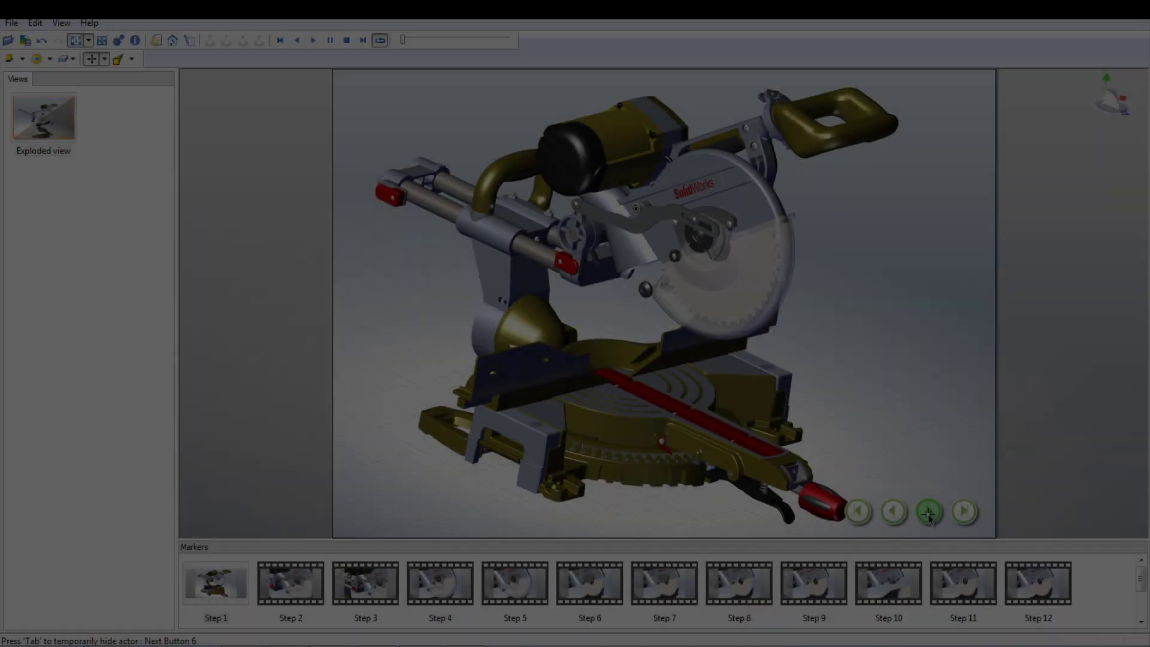
Use the green Next button to play the blade guard pivot close-up with the screwdriver
left_click(928, 512)
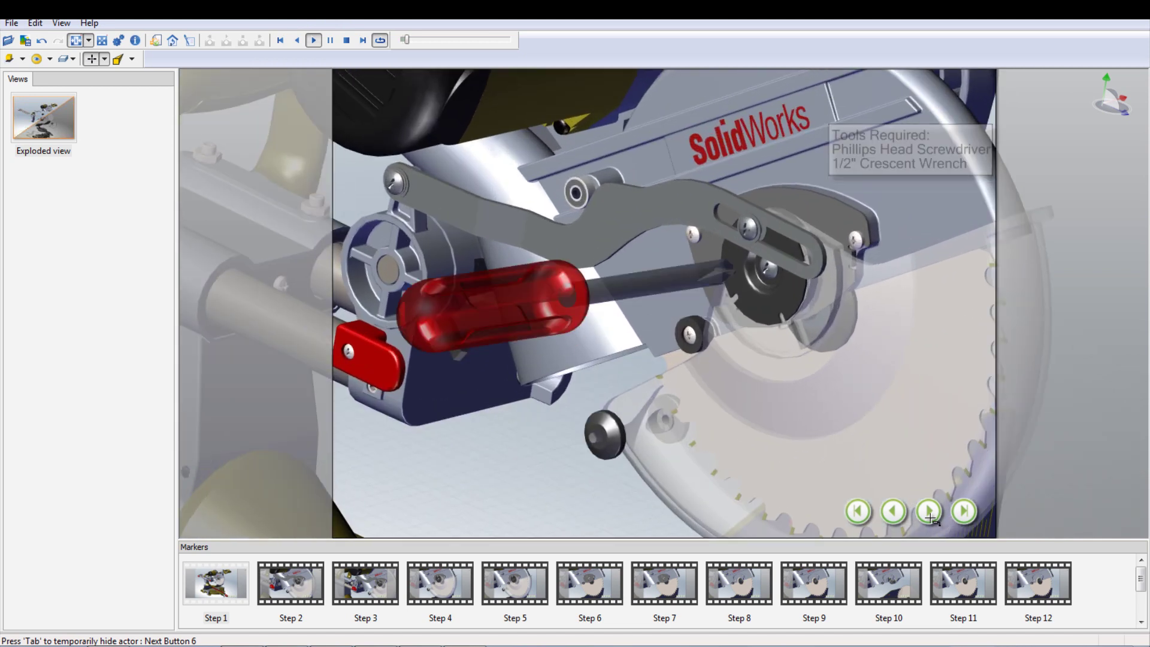